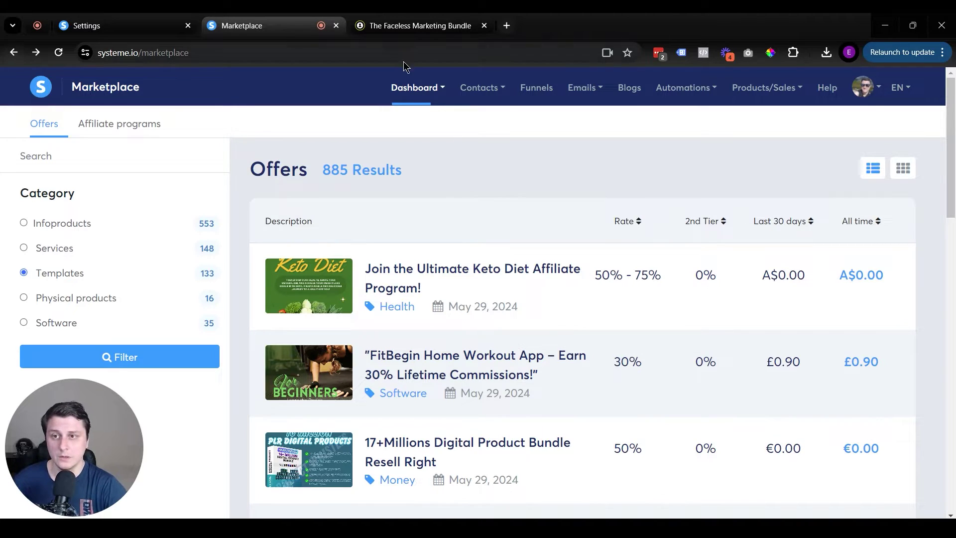
Look through the marketplace offers and their commission rates.
mouse_move(421, 92)
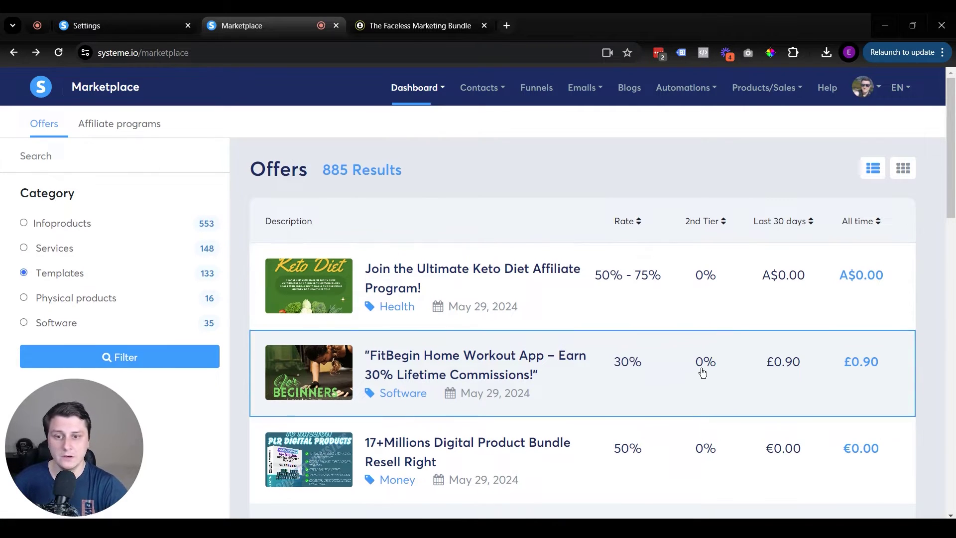
scroll(704, 366, down, 15)
scroll(645, 364, up, 15)
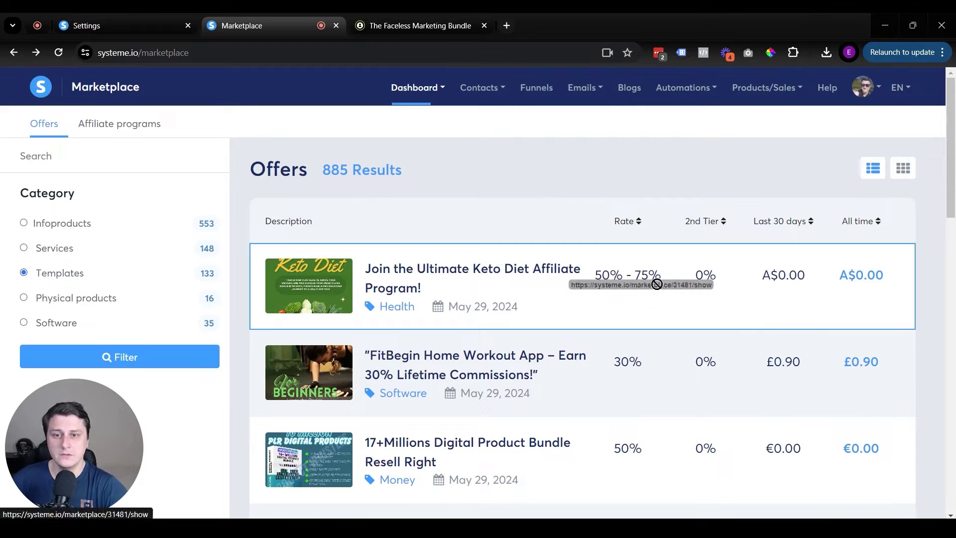
scroll(666, 308, down, 1)
scroll(647, 401, down, 3)
scroll(361, 340, down, 3)
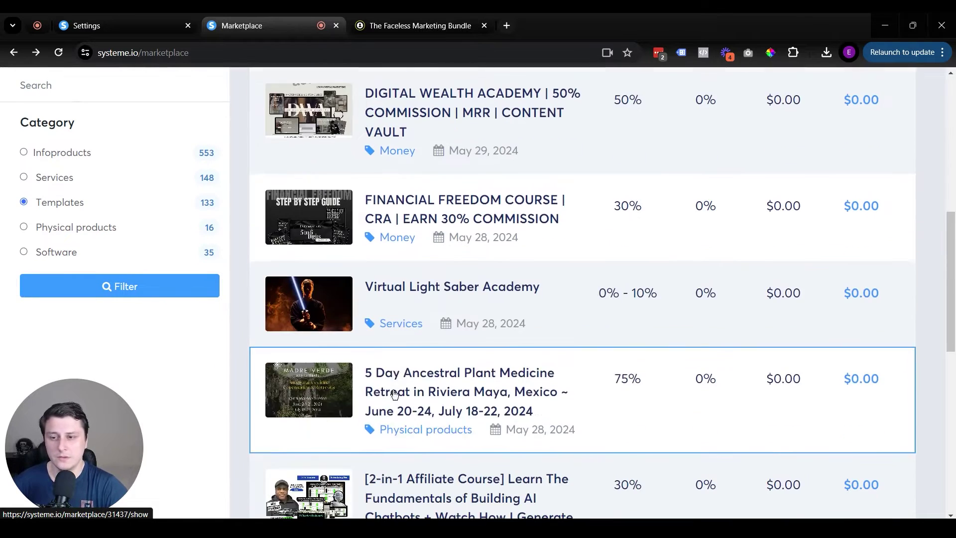
Open the Virtual Light Saber Academy offer and review its commission rate, sales page section and offer description.
click(434, 297)
scroll(440, 296, down, 1)
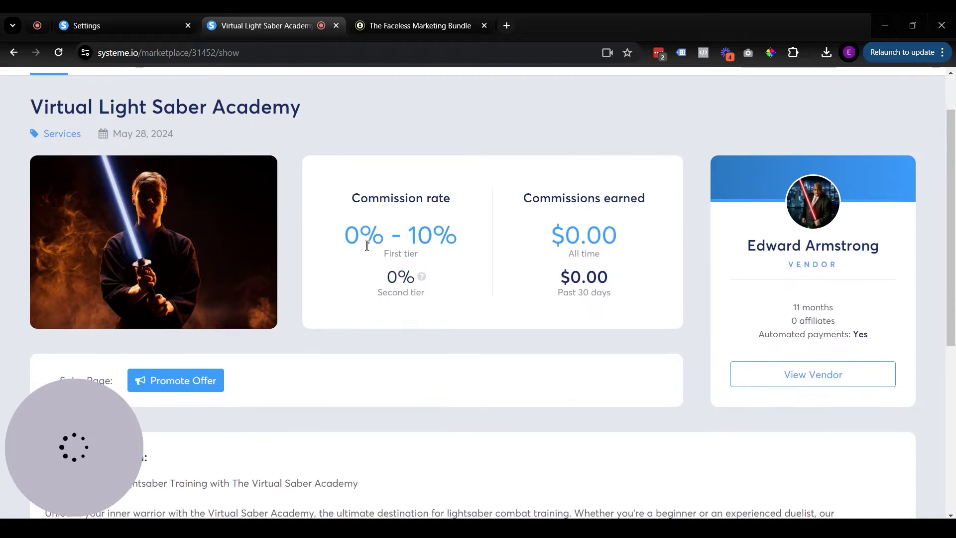
drag(359, 237, 458, 236)
click(538, 326)
scroll(542, 331, down, 6)
scroll(503, 226, up, 5)
scroll(561, 348, down, 5)
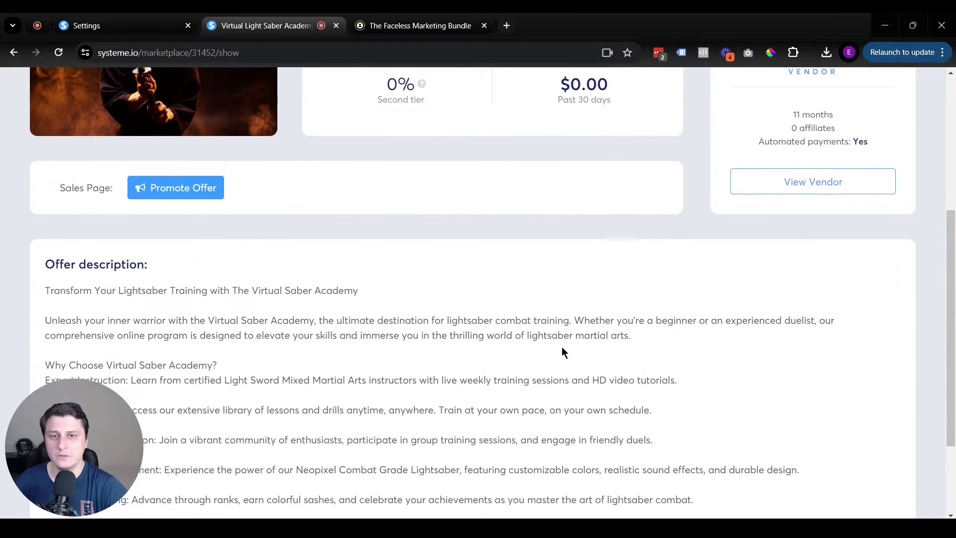
drag(45, 234, 590, 401)
click(592, 404)
scroll(597, 414, up, 8)
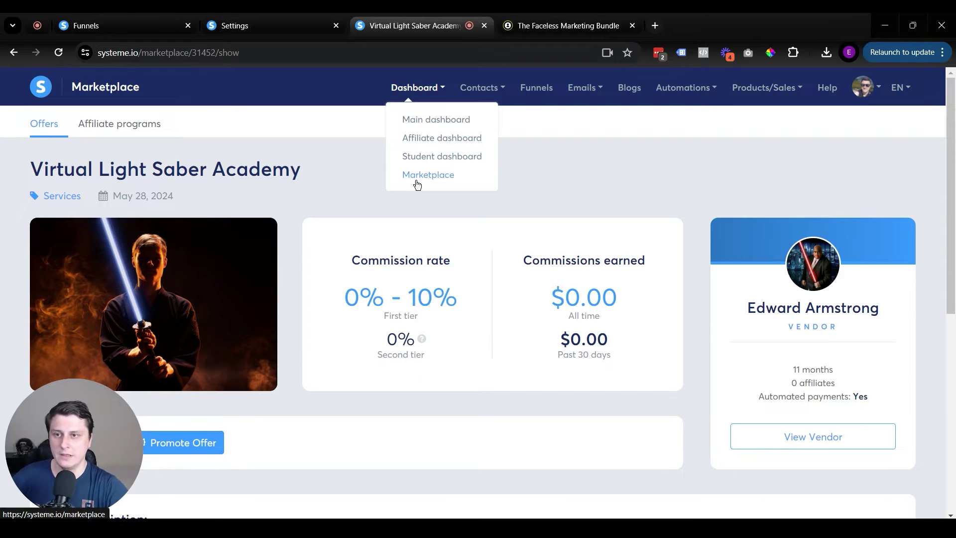
Return to the marketplace and browse its list of affiliate programs.
click(417, 179)
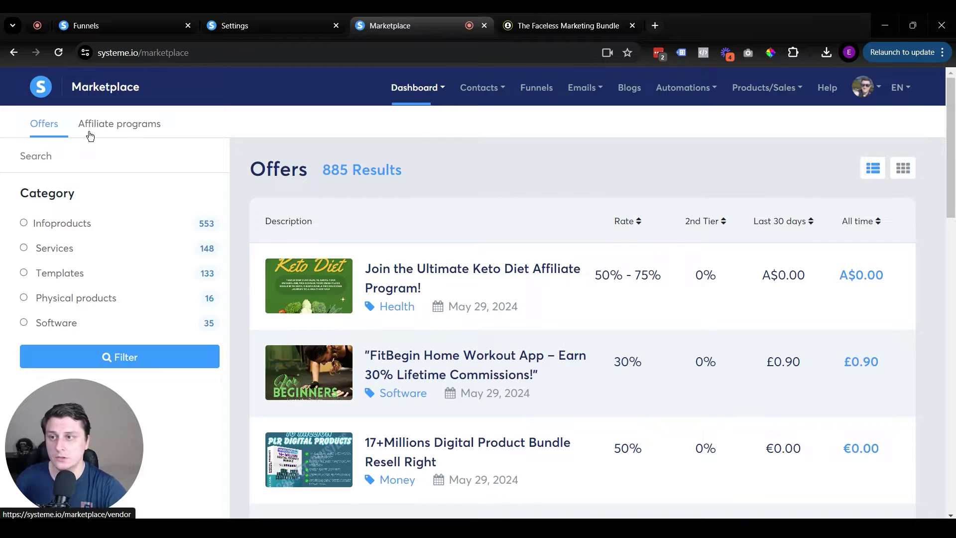
click(416, 88)
click(127, 129)
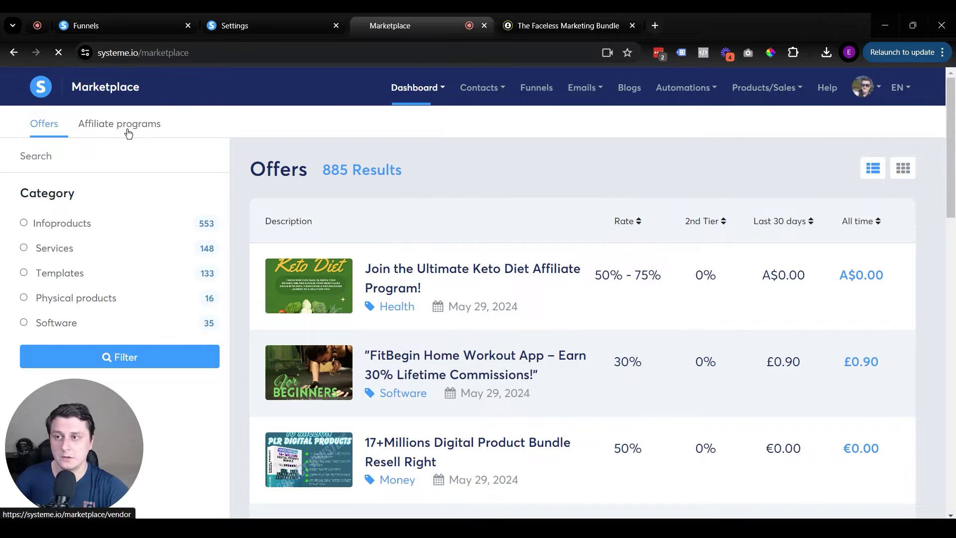
scroll(386, 267, down, 7)
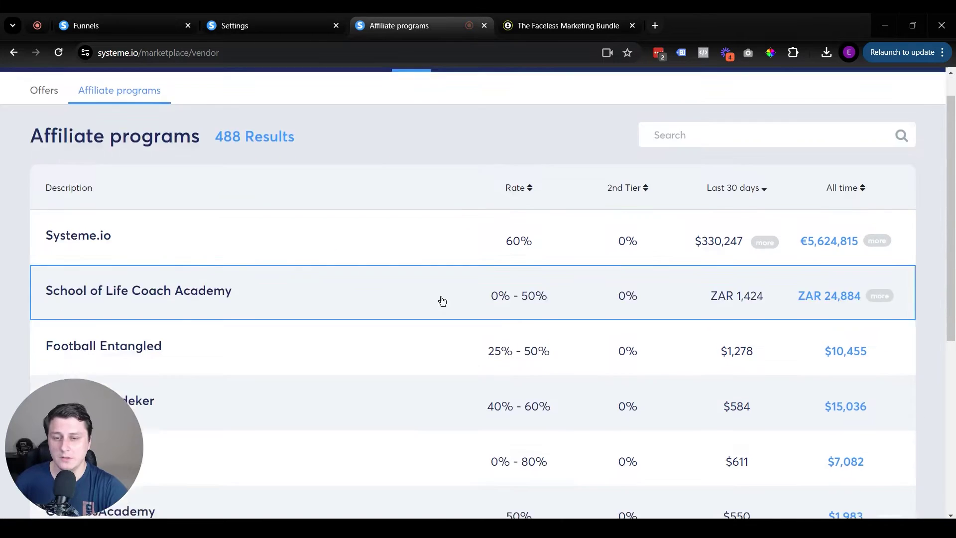
scroll(671, 251, up, 7)
Search the affiliate programs for "solo" and open the Solo Marketer vendor page.
click(746, 167)
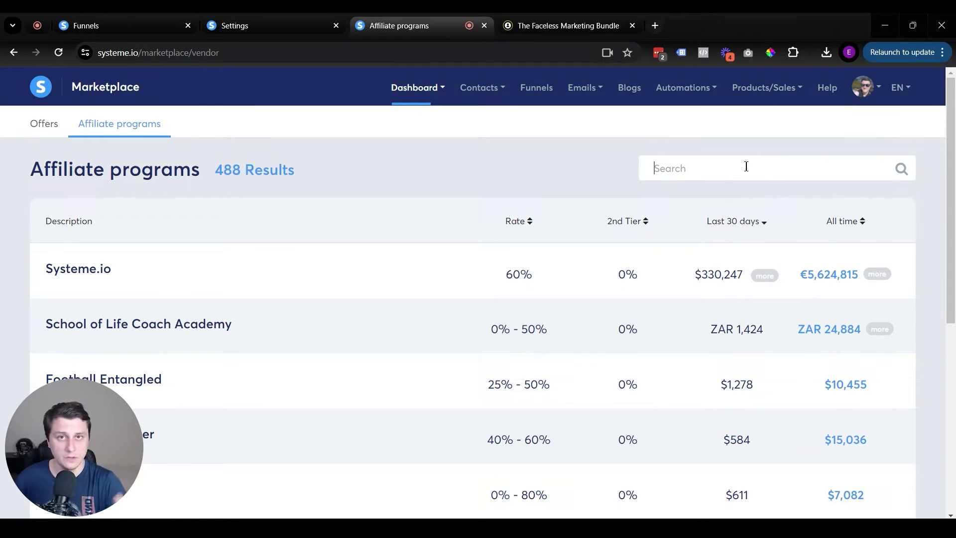
text(solo)
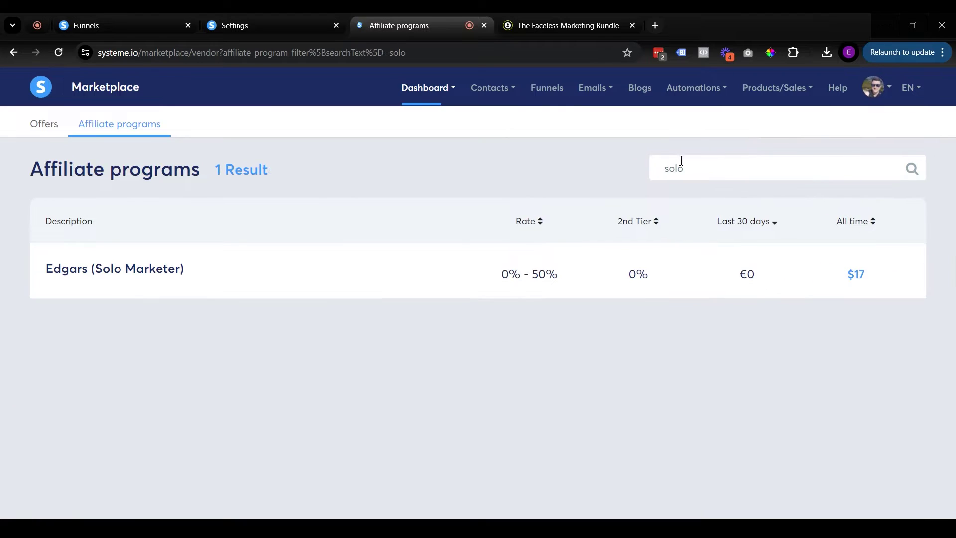
click(107, 273)
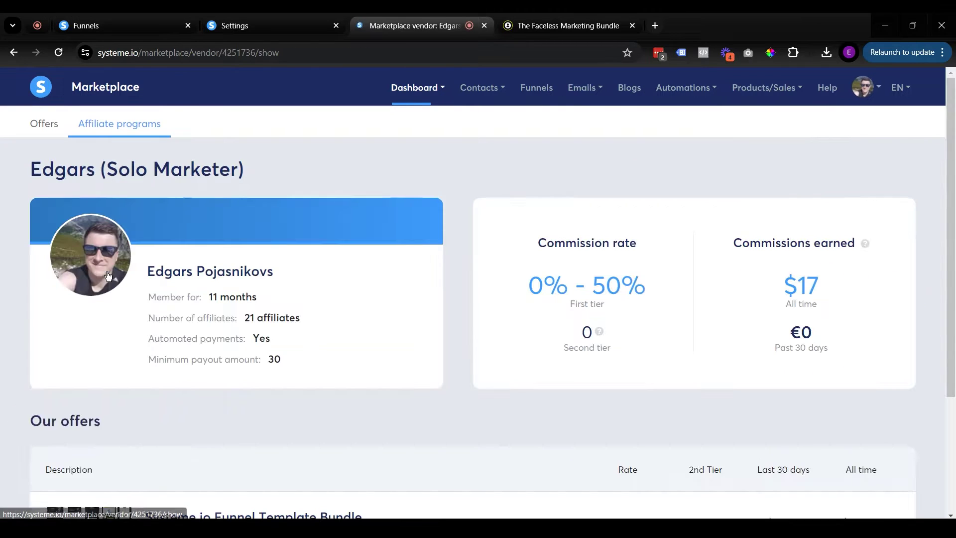
Review the vendor's profile details, commission rate and the offers listed on the vendor page.
scroll(396, 329, down, 2)
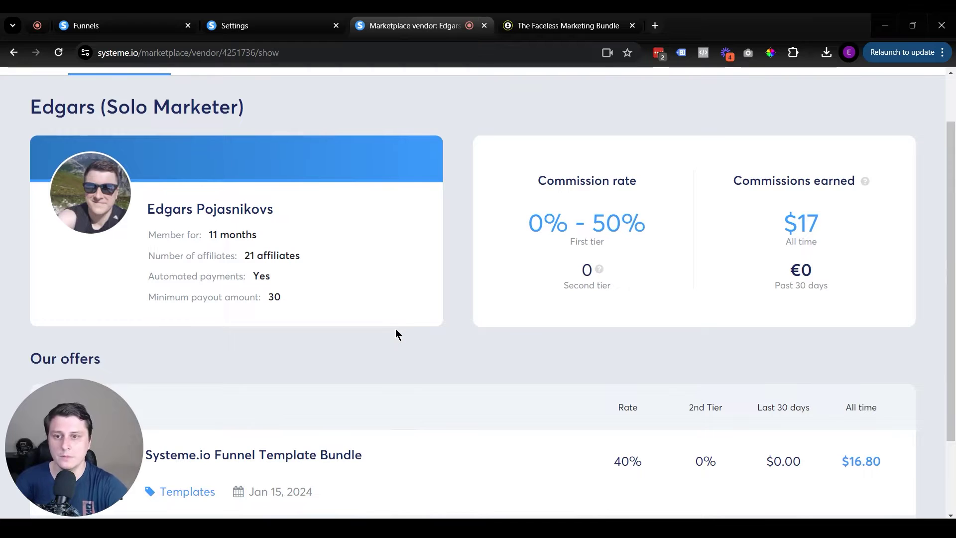
scroll(398, 329, down, 2)
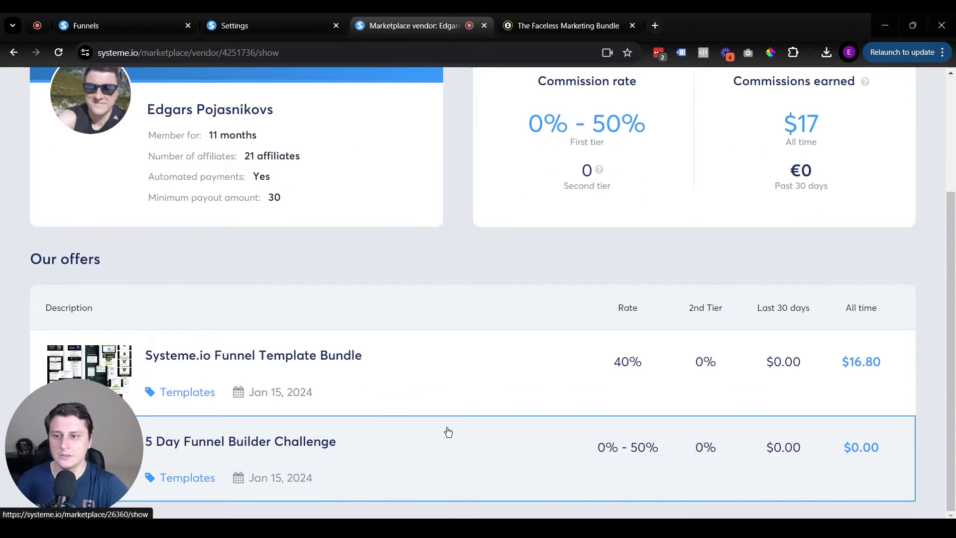
scroll(354, 431, up, 3)
scroll(355, 432, down, 3)
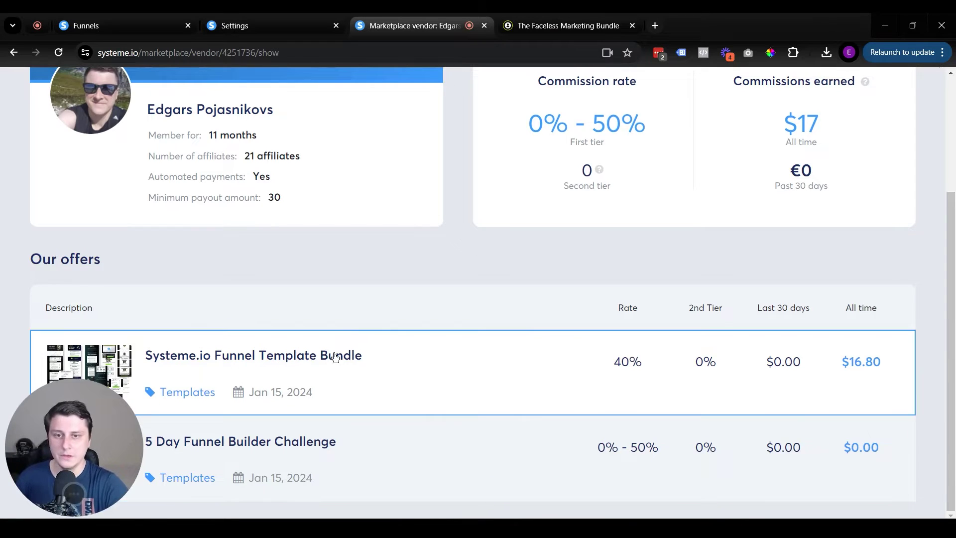
scroll(356, 371, up, 3)
scroll(355, 368, down, 1)
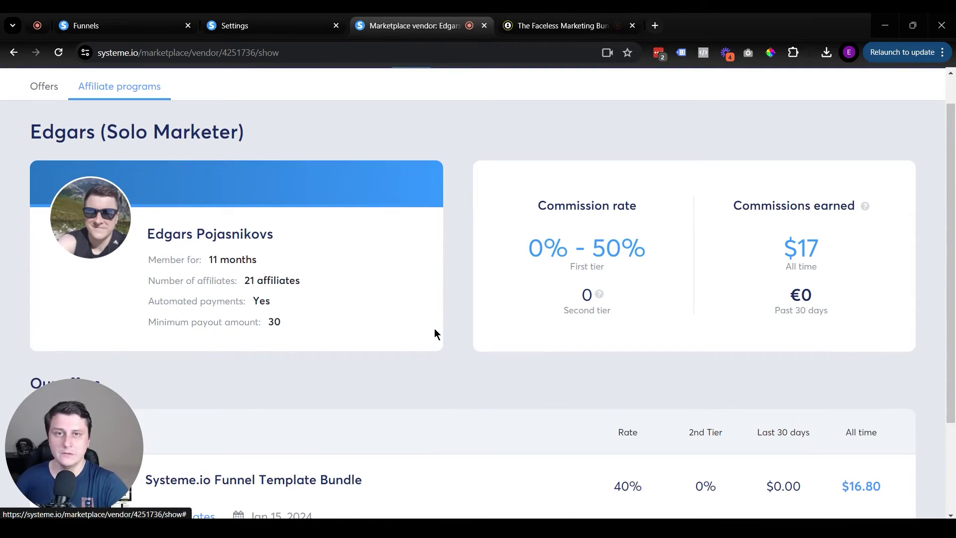
View the Faceless Marketing Bundle funnel, its live sales page and the order form reached from the purchase offer.
click(97, 15)
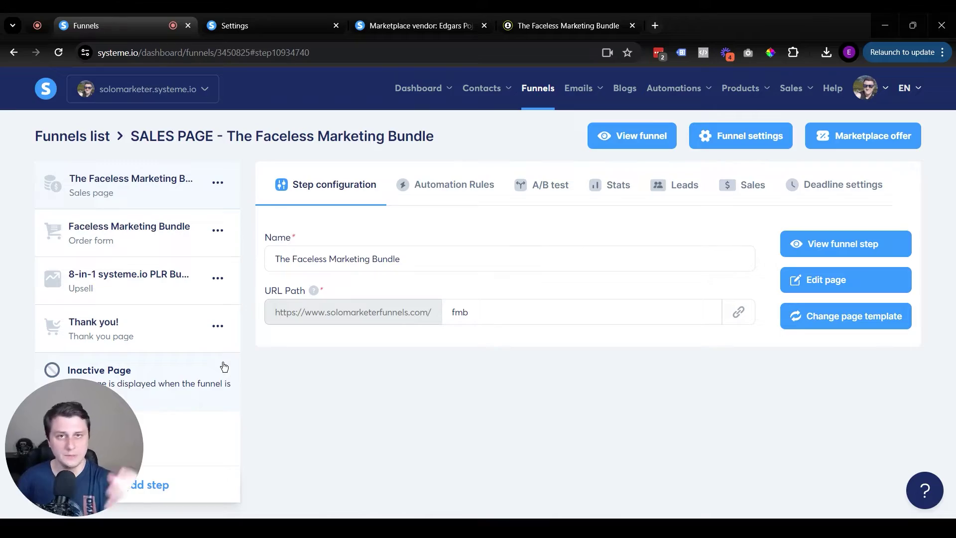
click(519, 20)
scroll(427, 299, down, 20)
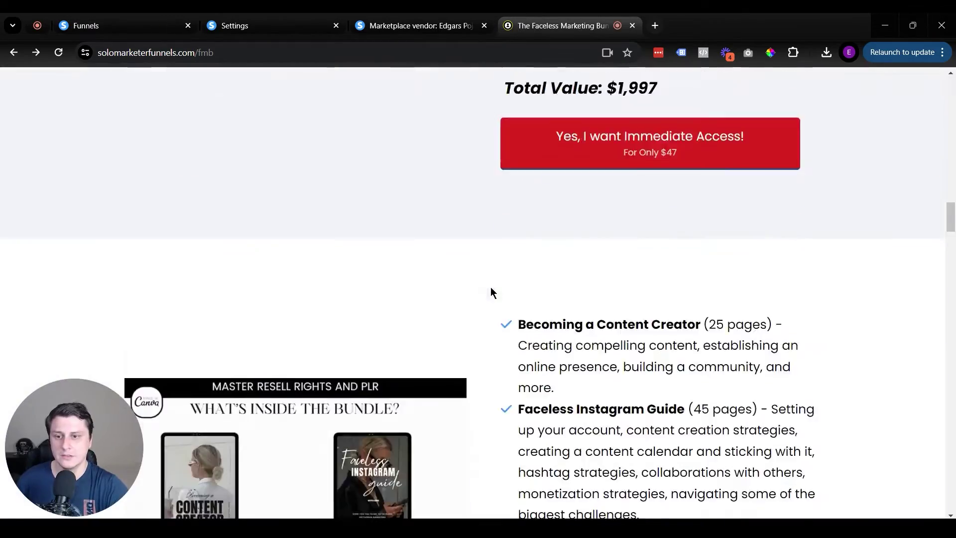
scroll(598, 328, down, 15)
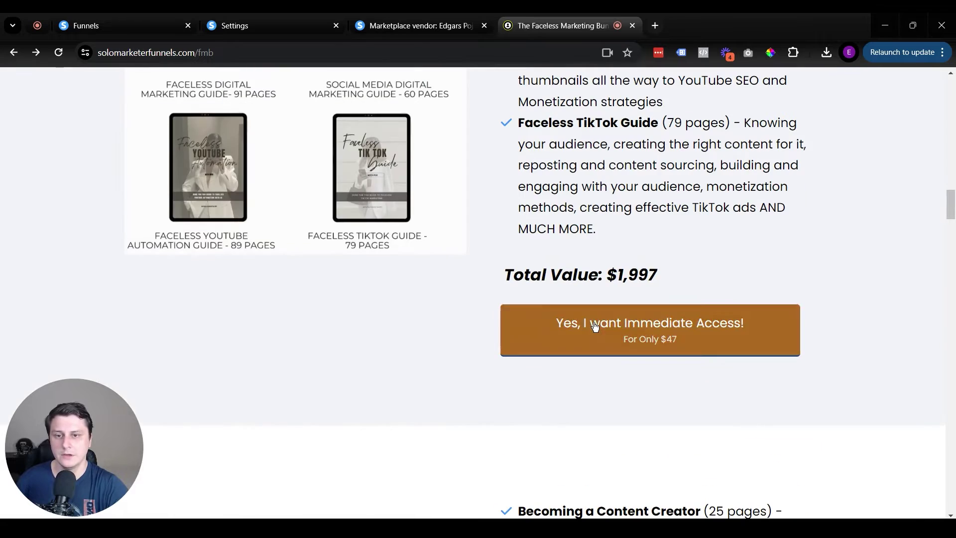
click(594, 324)
scroll(531, 318, down, 10)
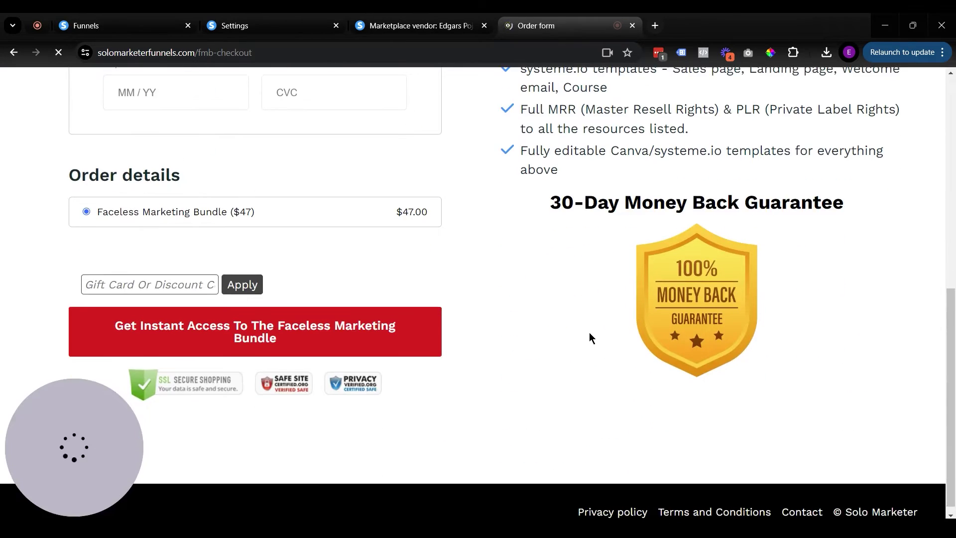
scroll(589, 332, up, 10)
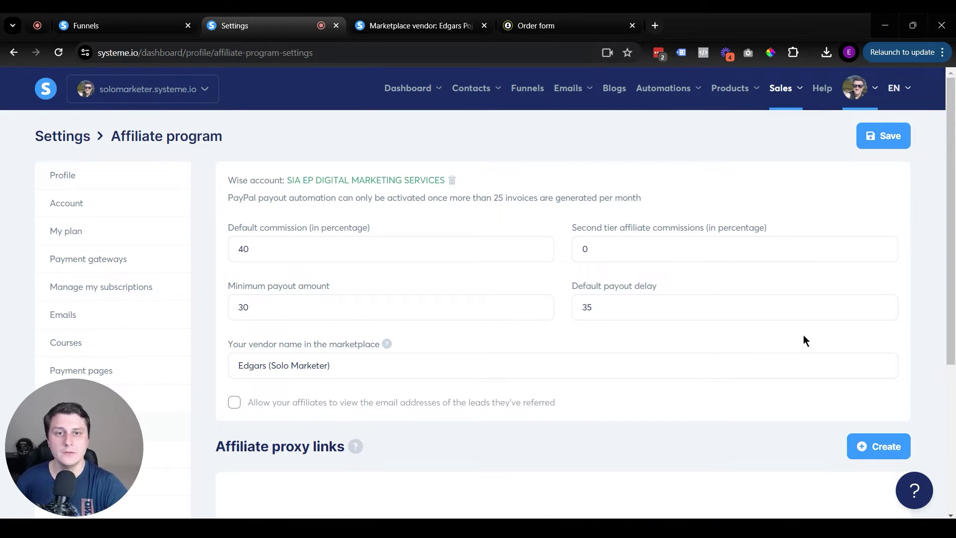
Examine the connected Wise account and the PayPal payout automation requirement in the affiliate program settings.
mouse_move(850, 90)
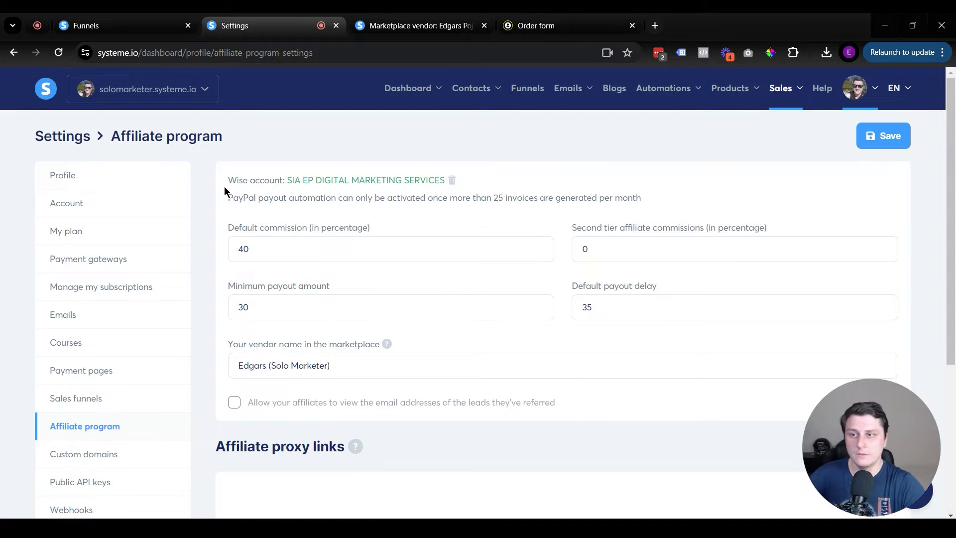
drag(225, 190, 280, 231)
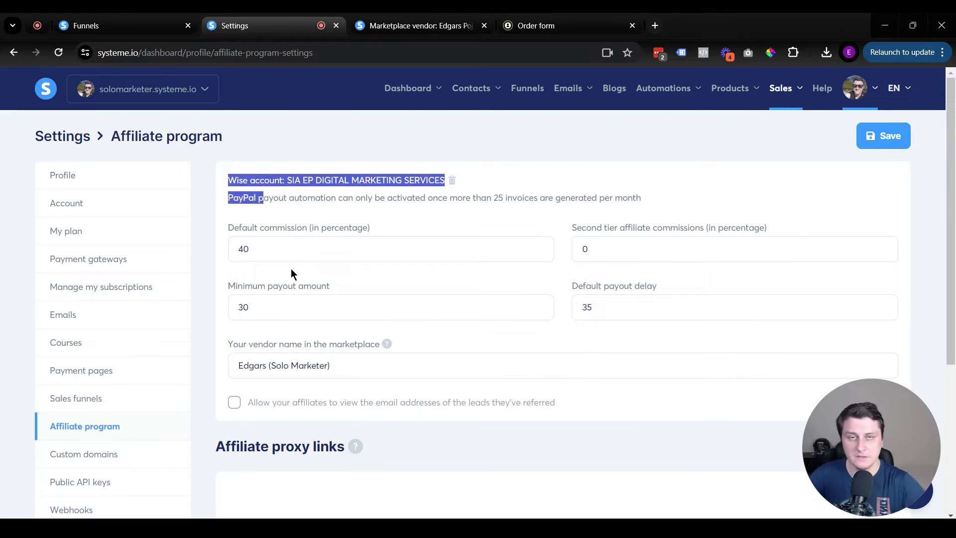
drag(228, 198, 677, 198)
click(487, 201)
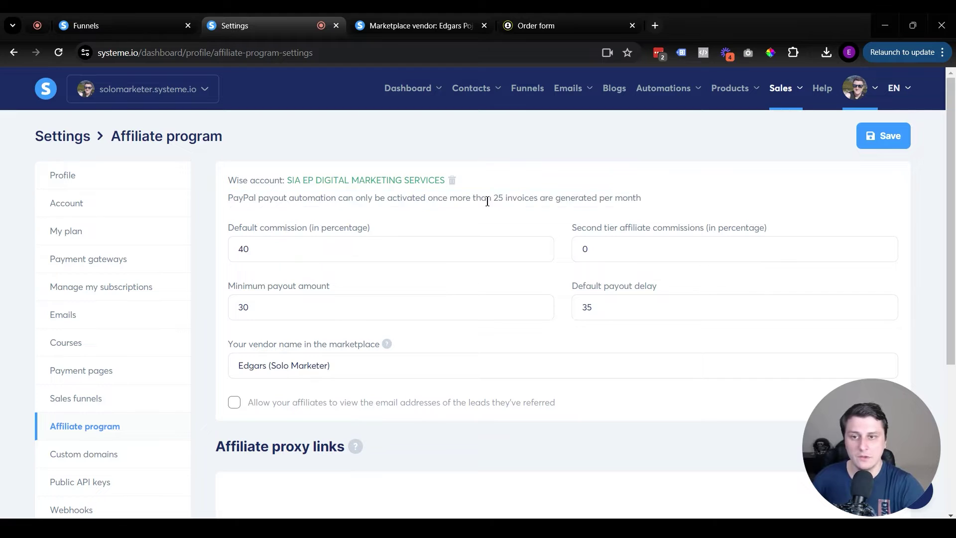
click(527, 205)
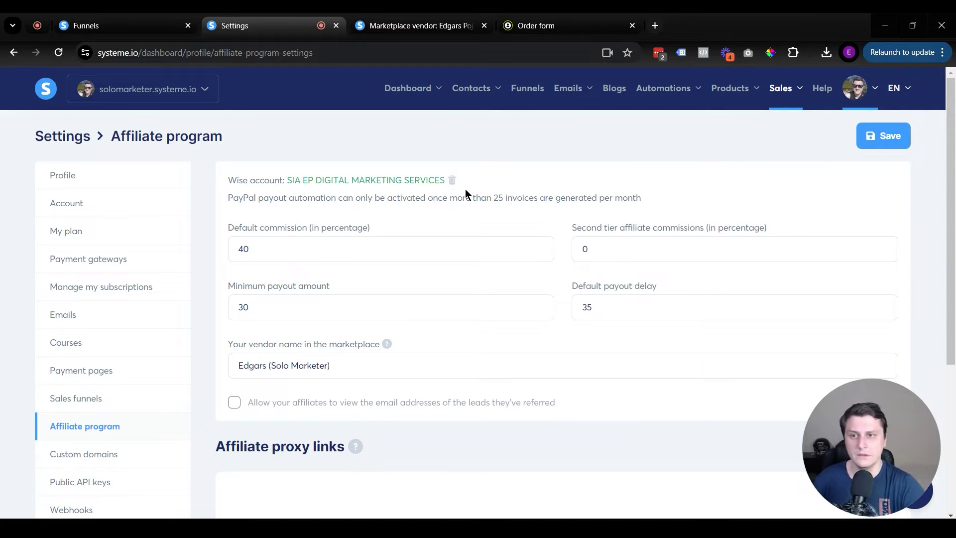
drag(465, 188, 222, 179)
click(620, 184)
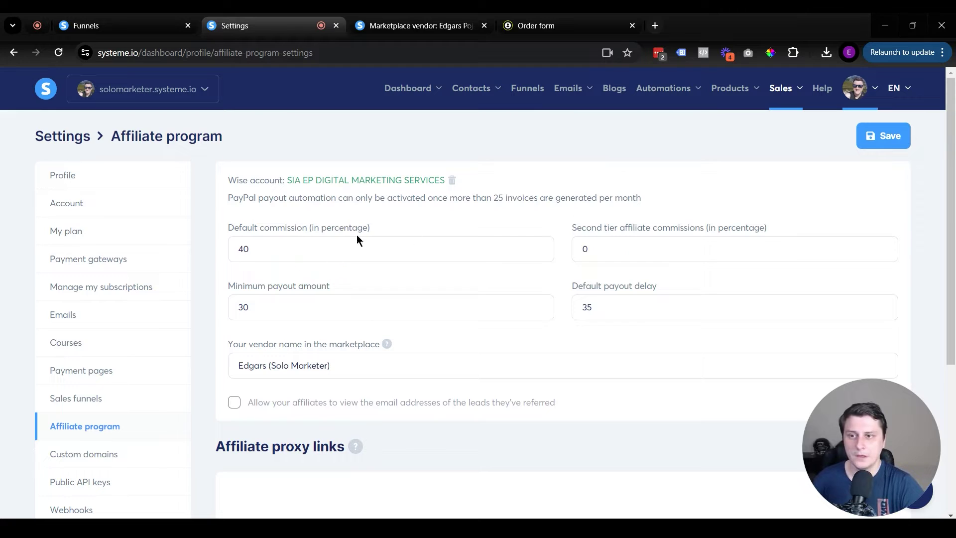
Examine the default commission percentage in the affiliate program settings.
click(248, 251)
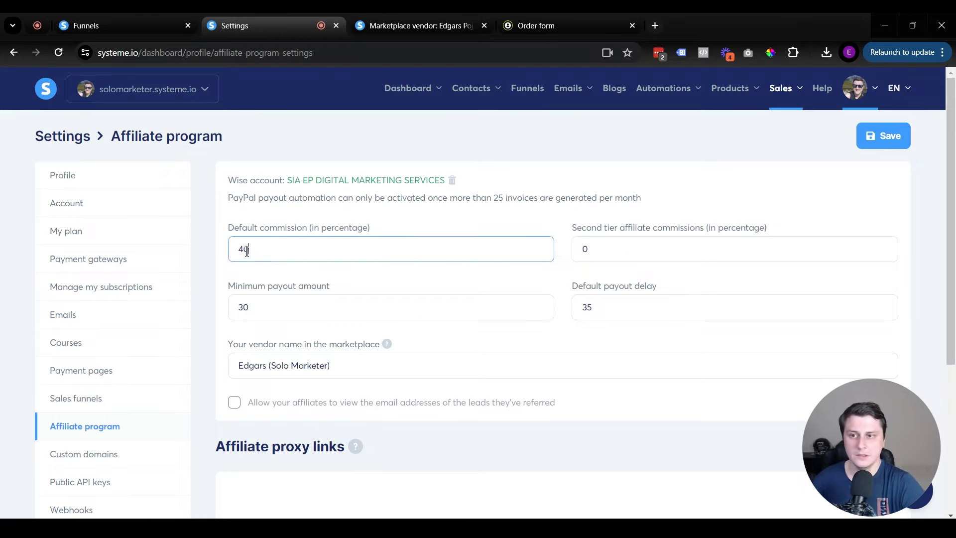
click(425, 211)
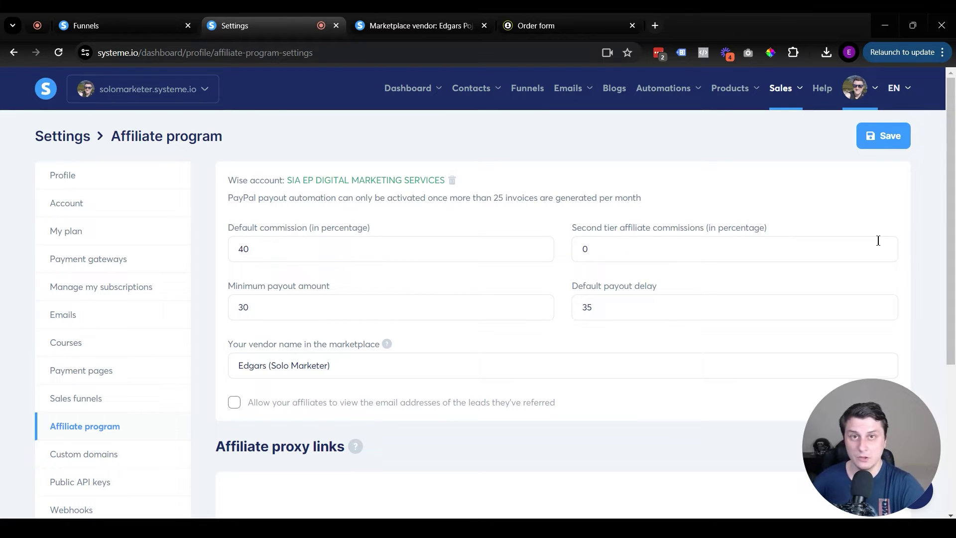
double_click(292, 253)
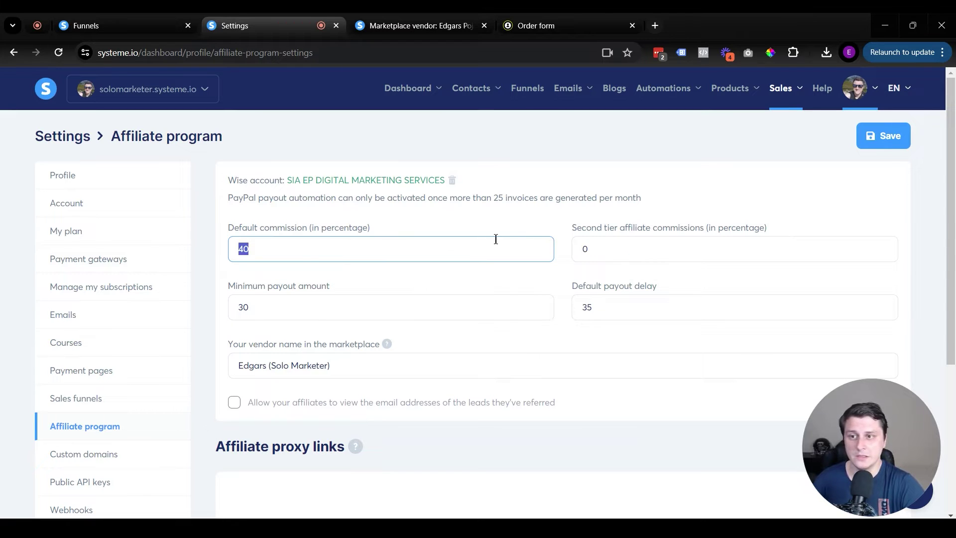
click(281, 252)
double_click(275, 251)
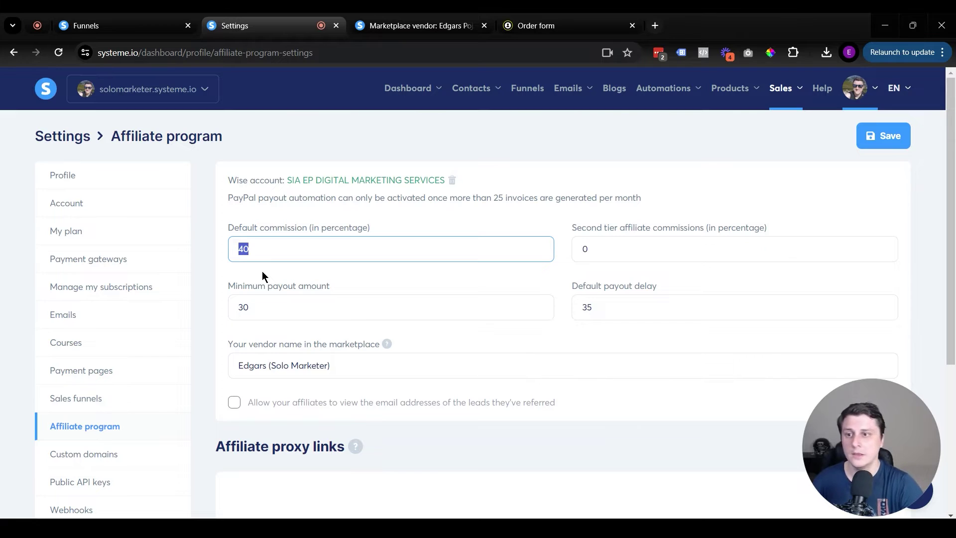
Check the second tier affiliate commissions setting in the affiliate program settings.
click(591, 247)
click(696, 203)
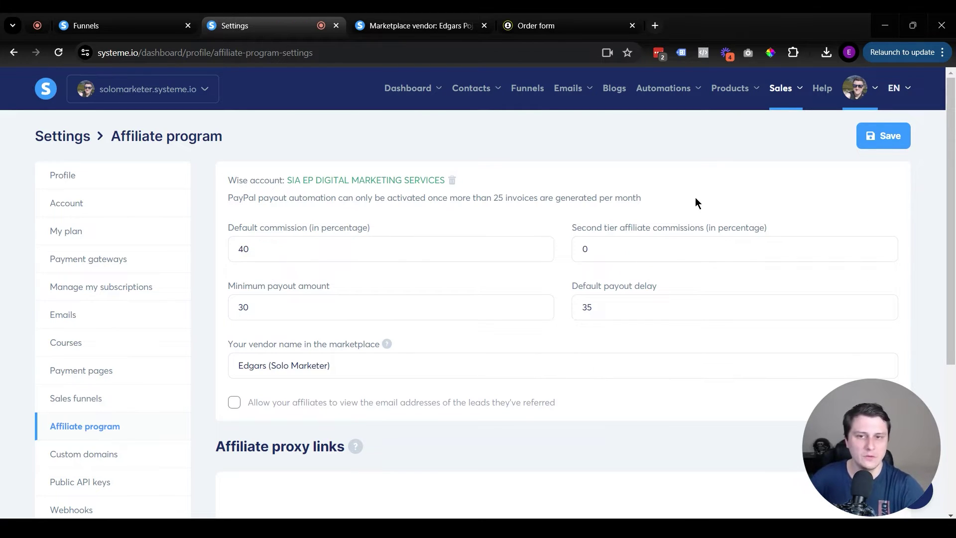
click(612, 247)
click(683, 201)
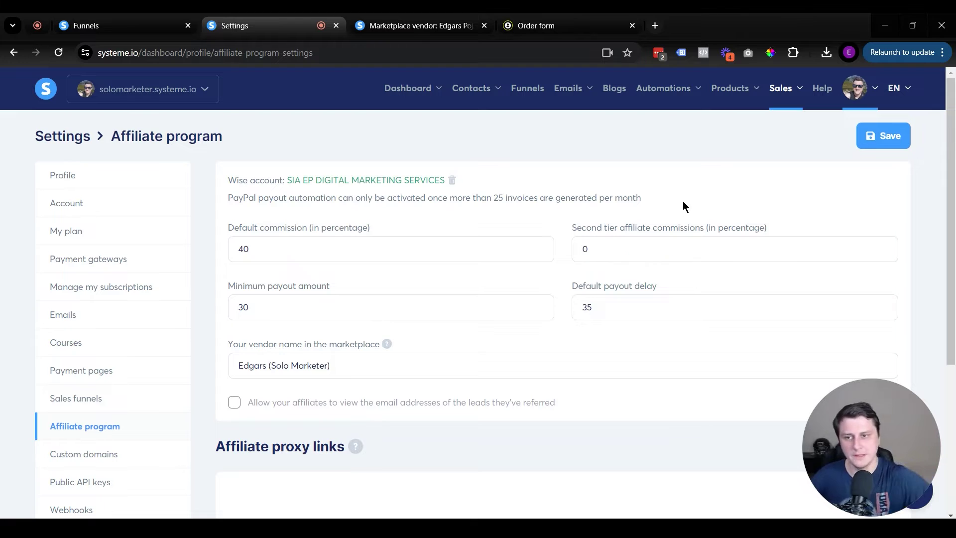
click(633, 239)
click(724, 197)
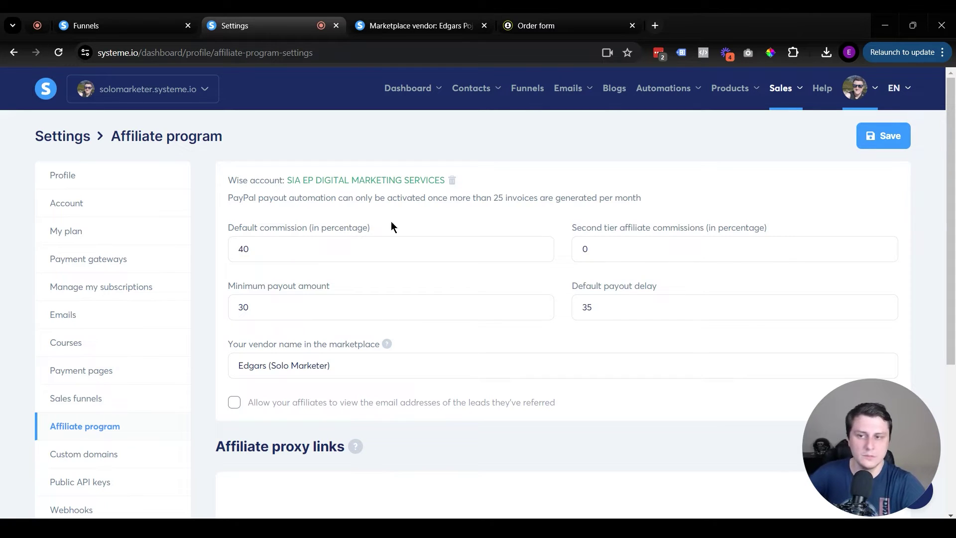
Recheck the default commission and inspect the minimum payout amount setting.
drag(253, 248, 239, 254)
click(212, 268)
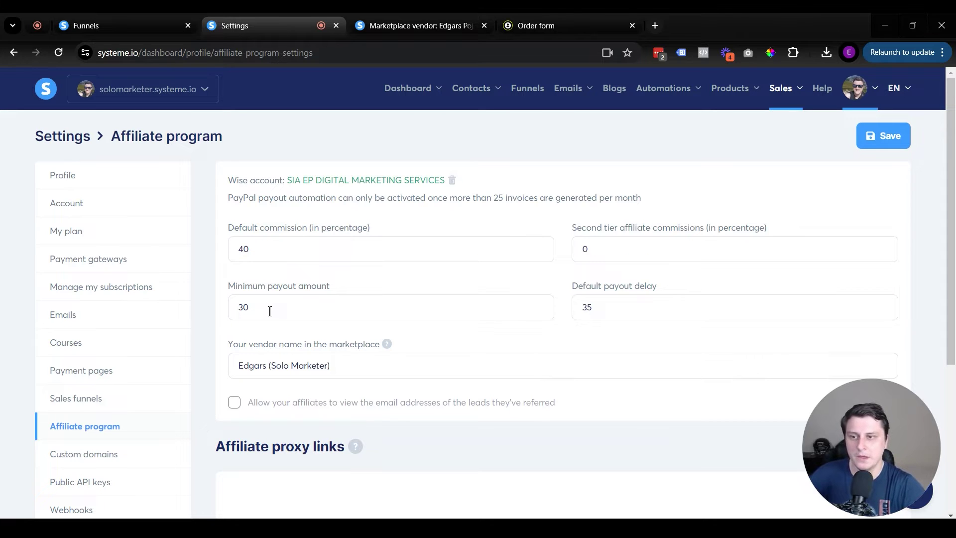
drag(335, 296, 208, 289)
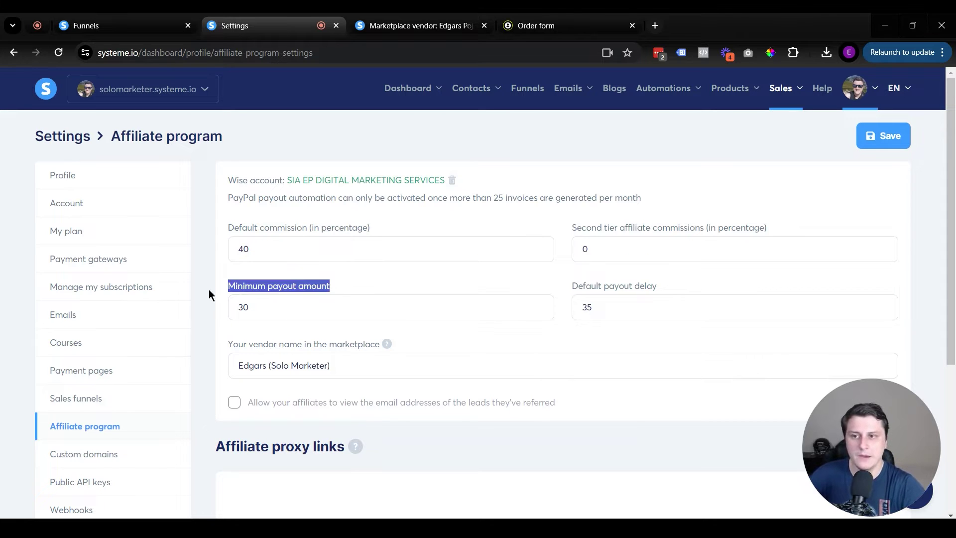
Examine the minimum payout amount, default payout delay and marketplace vendor name in the affiliate program settings.
click(274, 319)
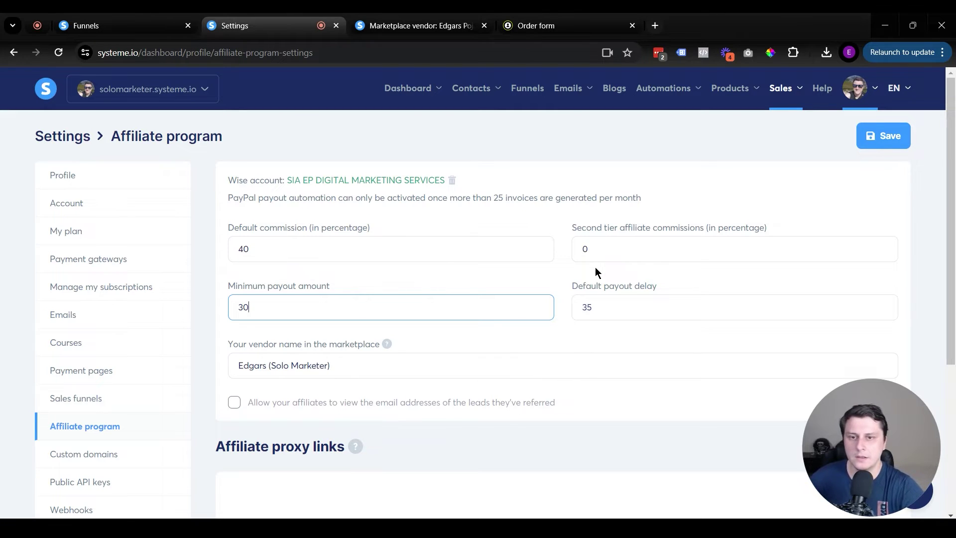
drag(663, 280, 573, 291)
click(659, 288)
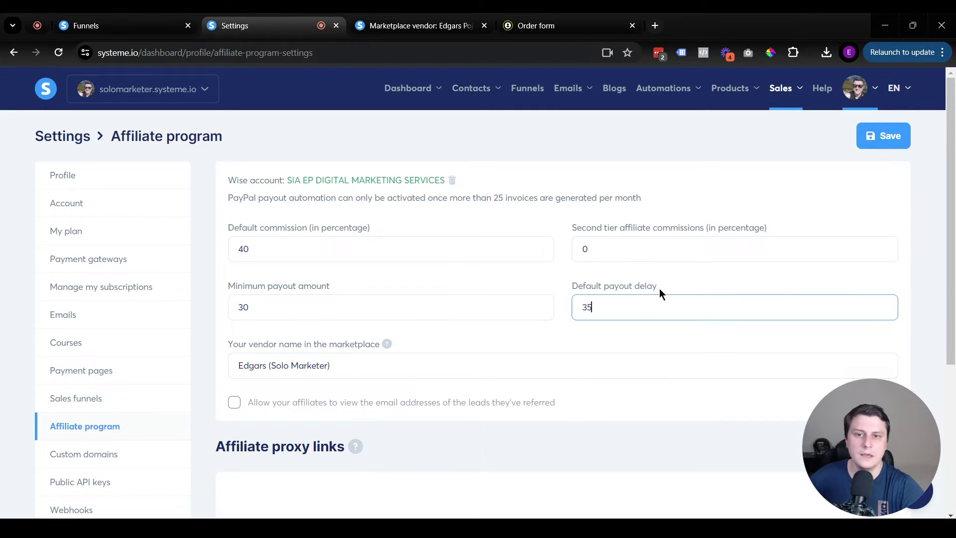
double_click(598, 310)
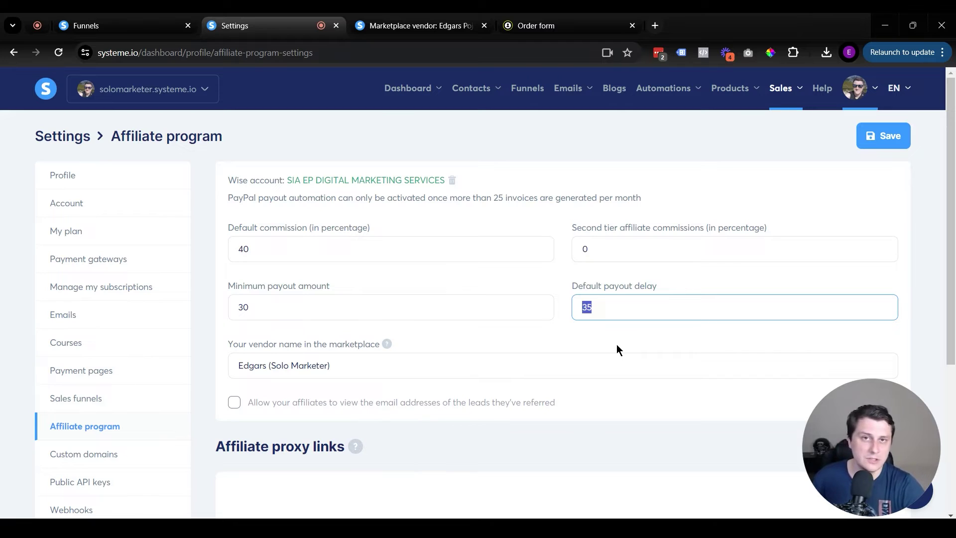
click(608, 308)
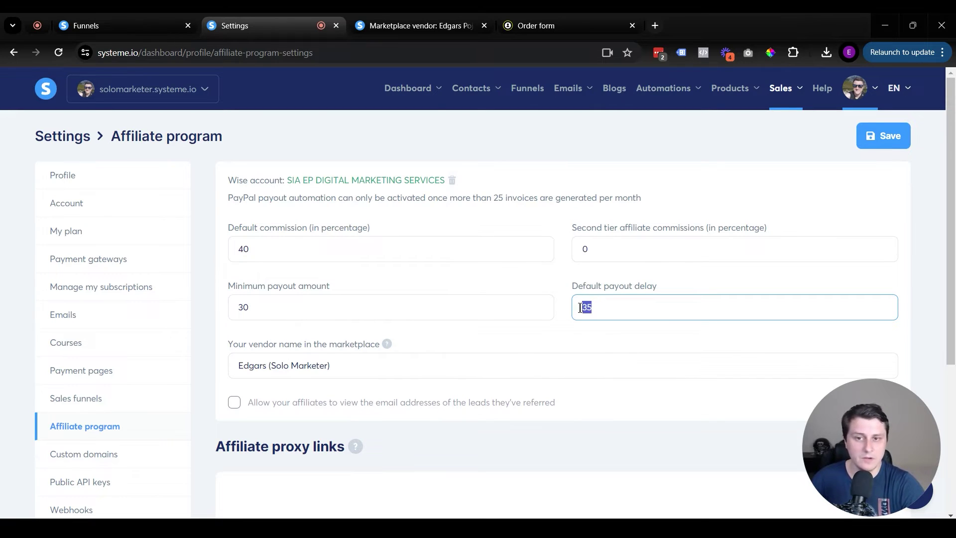
double_click(600, 307)
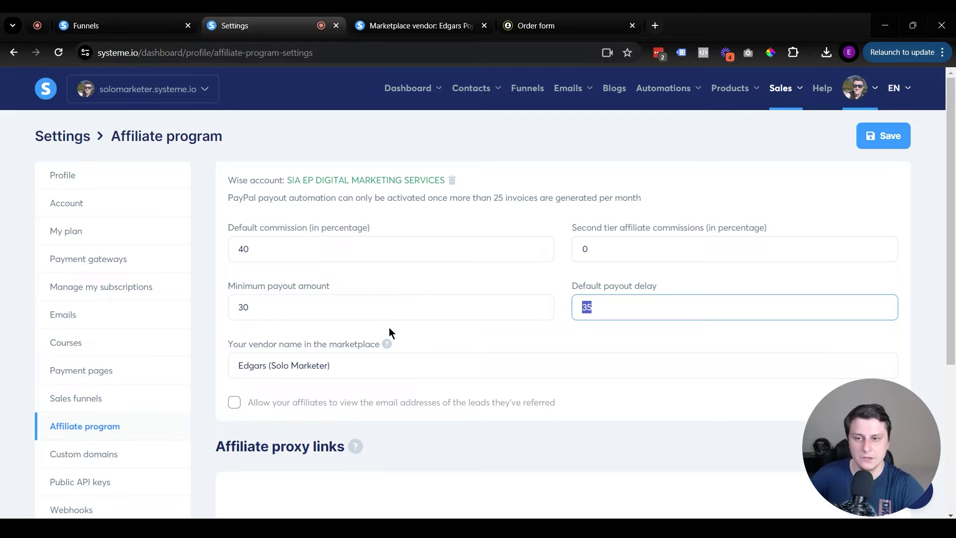
drag(370, 369, 293, 349)
click(483, 306)
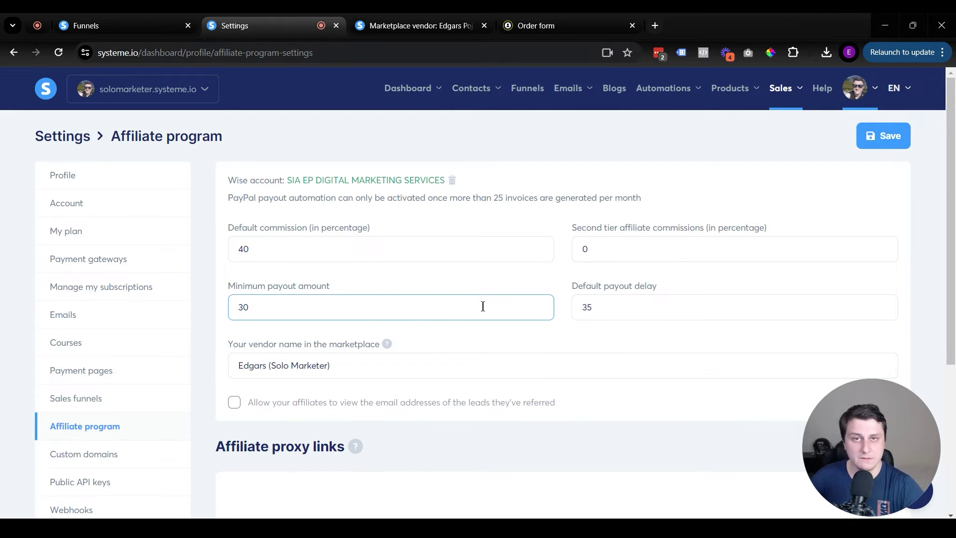
Add affiliate commissions of 40% with a 35-day payout delay to the funnel's Faceless Marketing Bundle order form step.
click(84, 17)
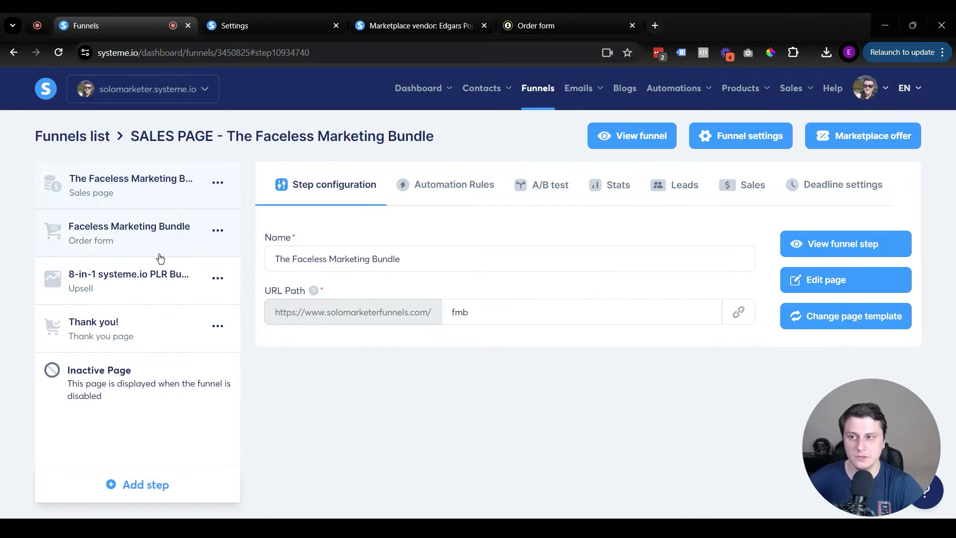
click(136, 238)
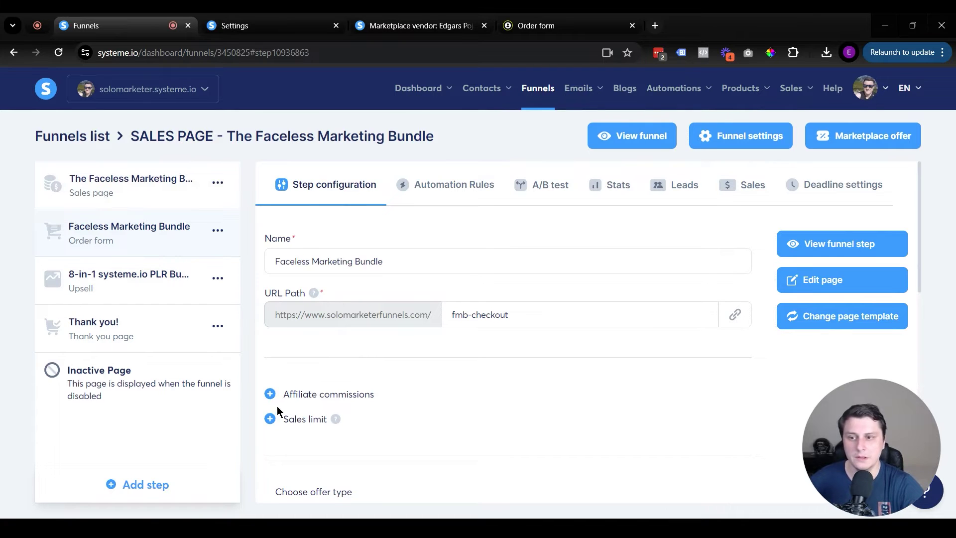
click(271, 395)
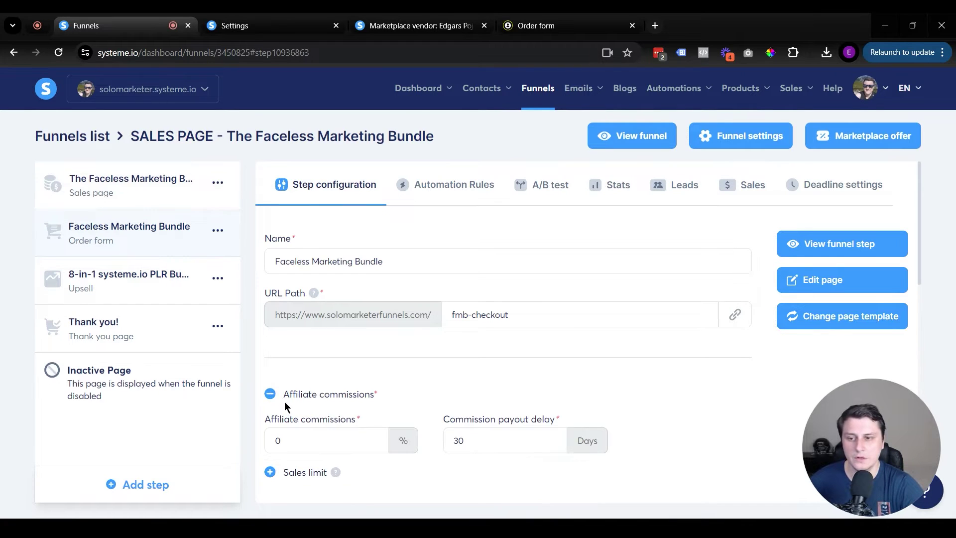
scroll(297, 395, down, 3)
double_click(309, 315)
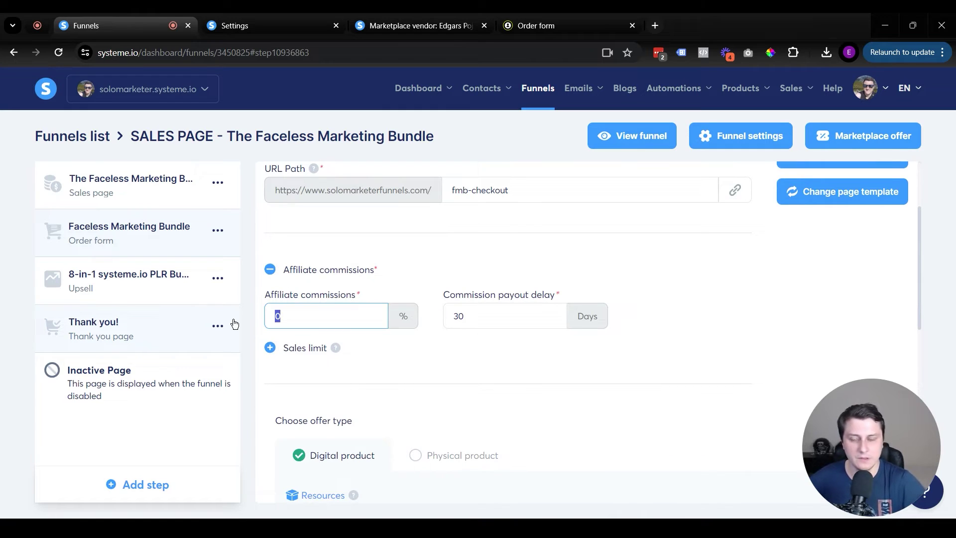
text(40)
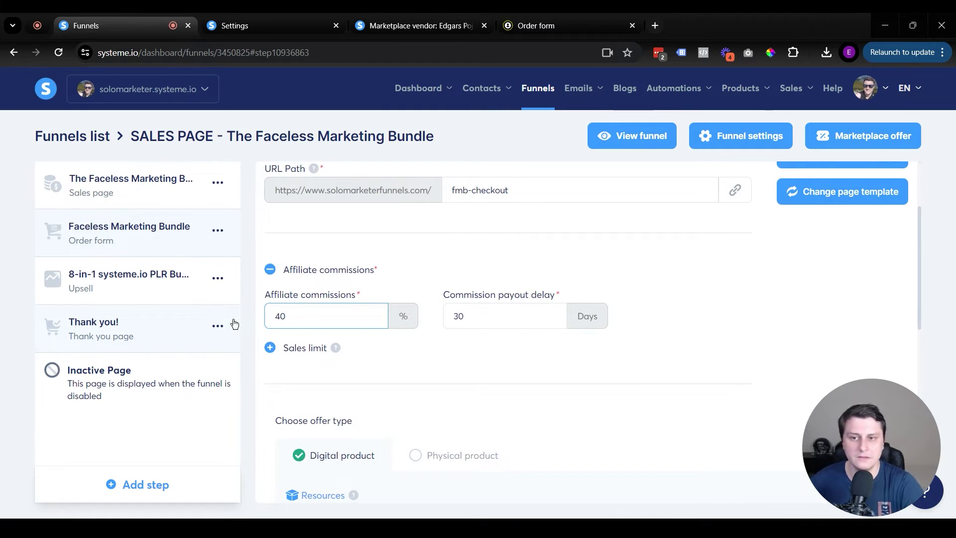
double_click(509, 317)
text(35)
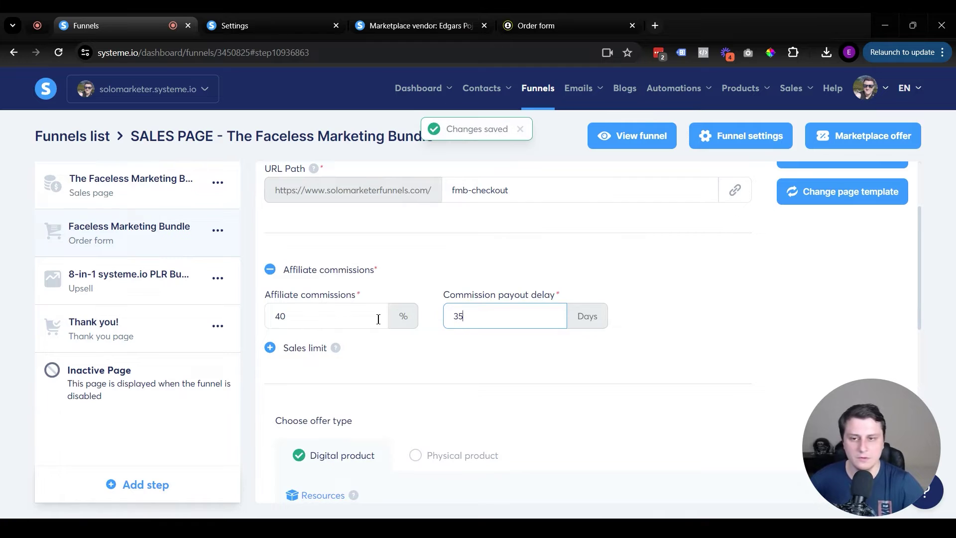
click(678, 299)
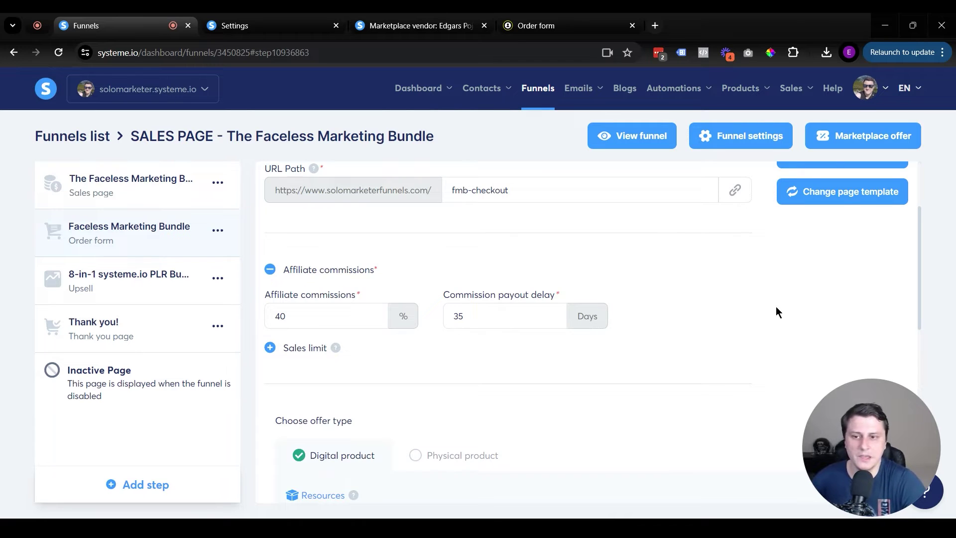
Compare the configuration of the funnel's sales page step with that of its order form step.
scroll(776, 307, up, 3)
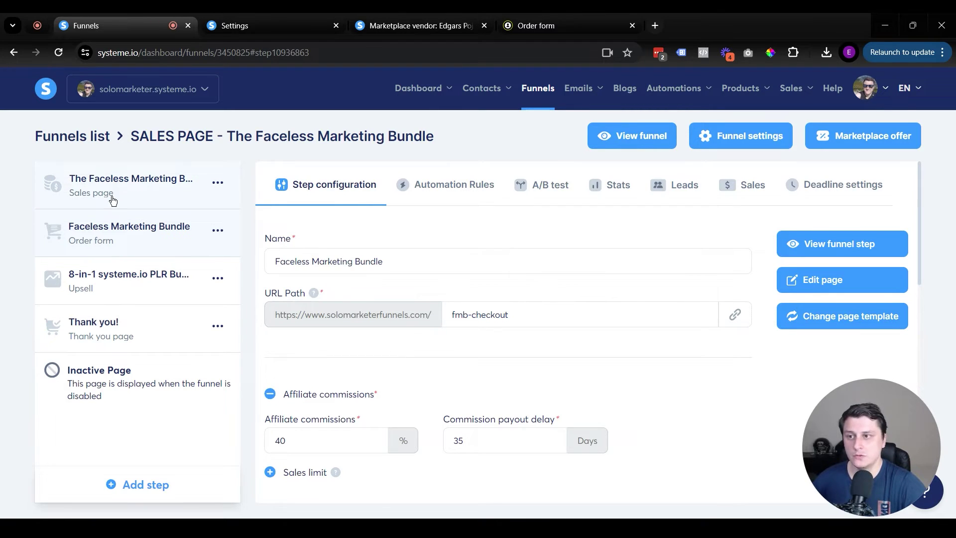
click(96, 193)
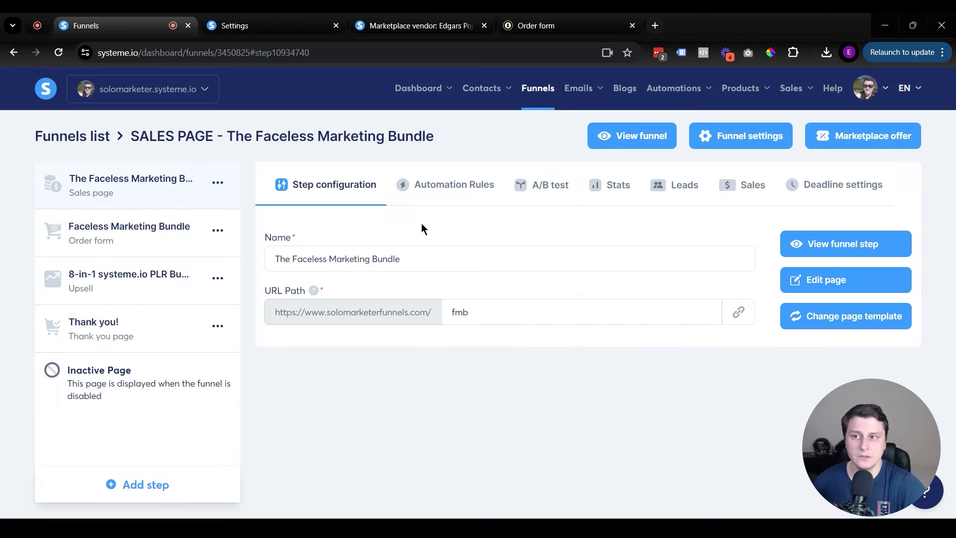
click(158, 240)
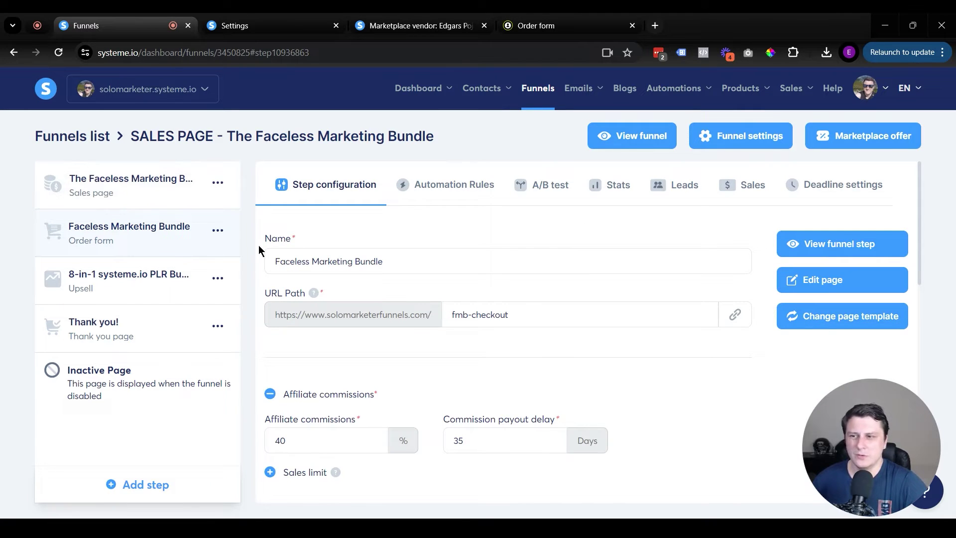
Start a marketplace offer for this funnel and name it The Faceless Marketing Bundle, copying the title from the funnel heading.
click(855, 150)
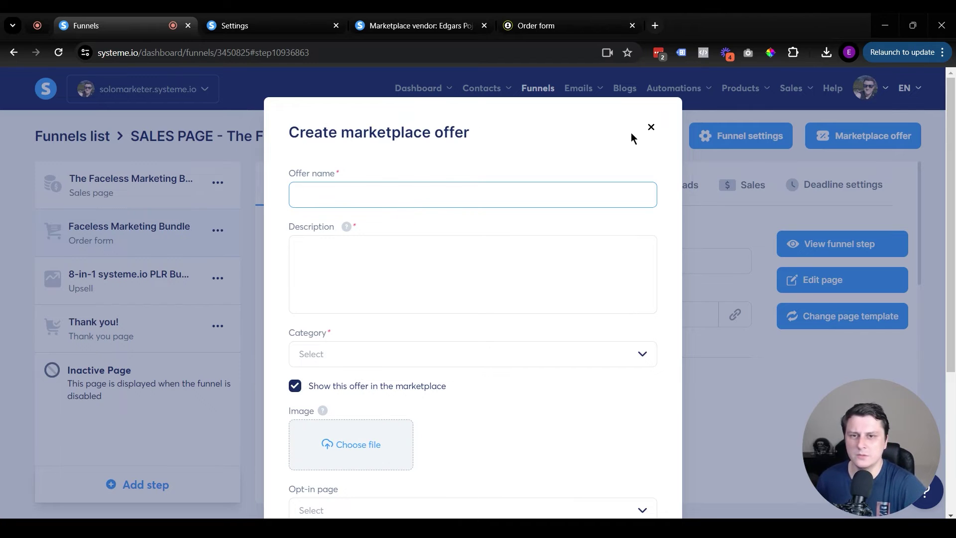
click(652, 128)
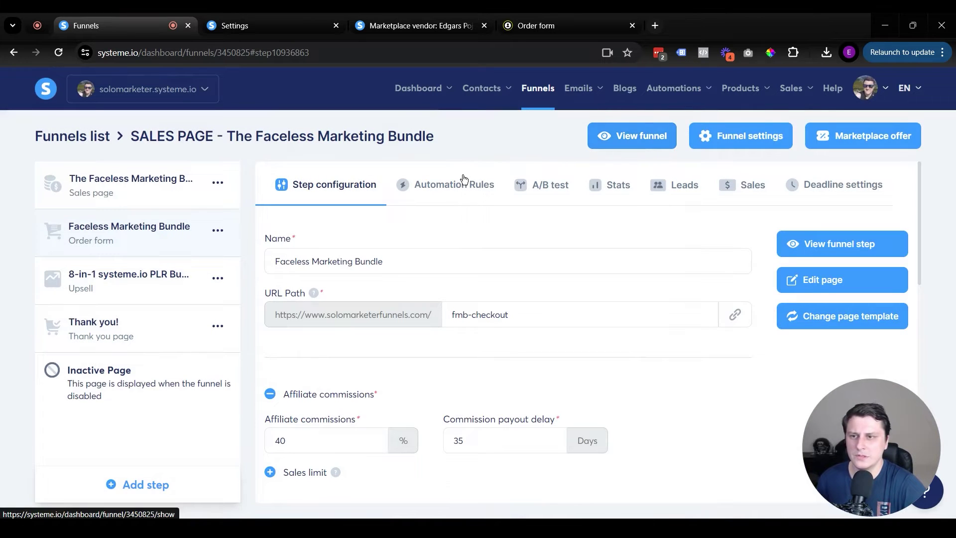
drag(473, 145, 225, 152)
key(ctrl+c)
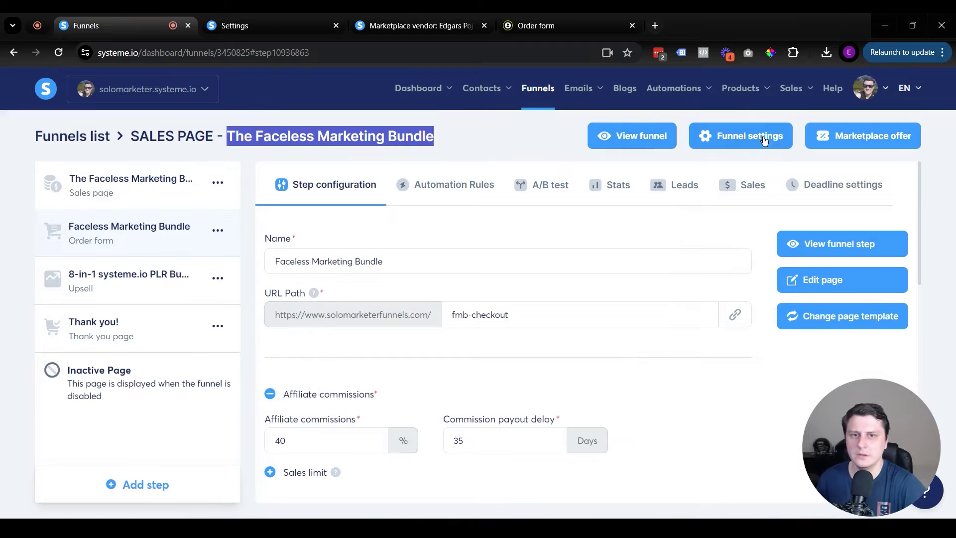
click(847, 140)
click(343, 205)
key(ctrl+v)
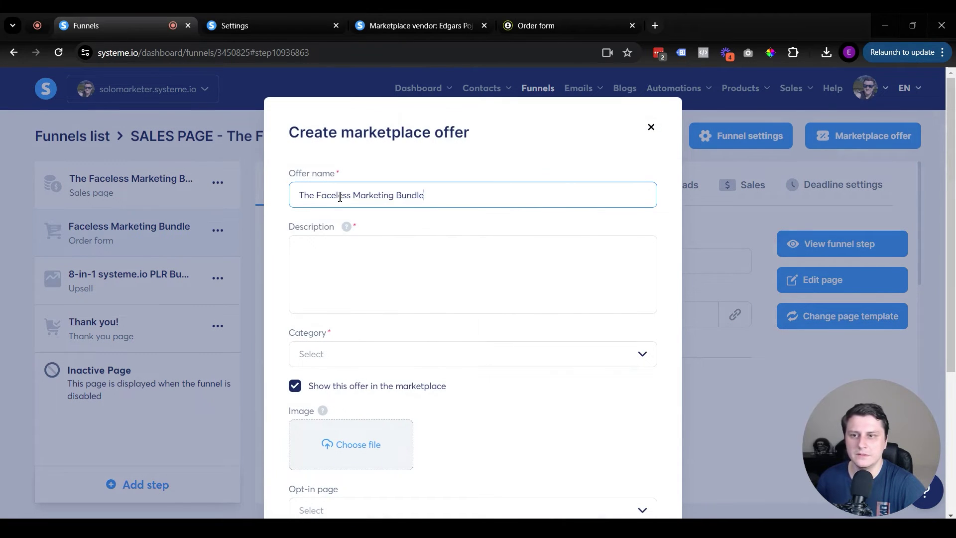
Open the Systeme.io Funnel Template Bundle offer from the marketplace vendor page and look over its description as an example.
click(405, 262)
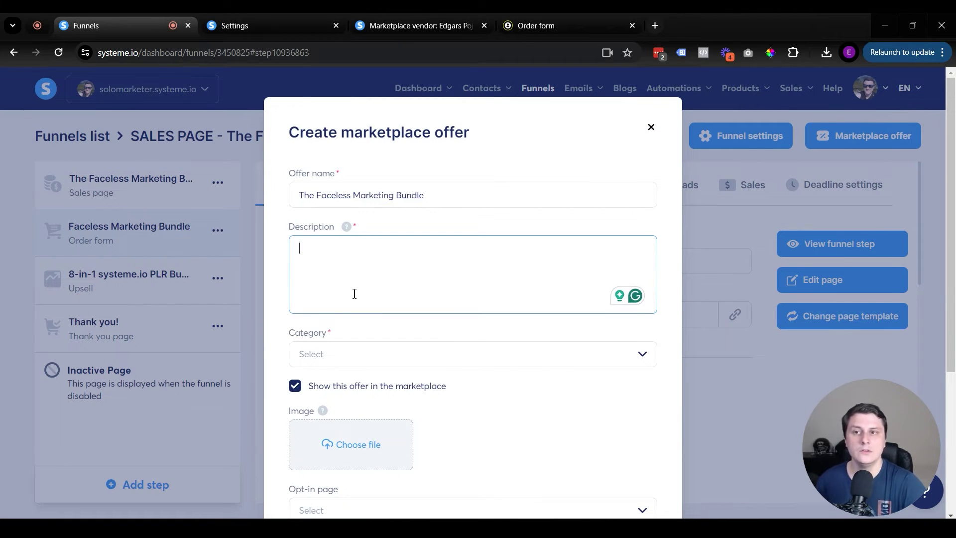
click(597, 19)
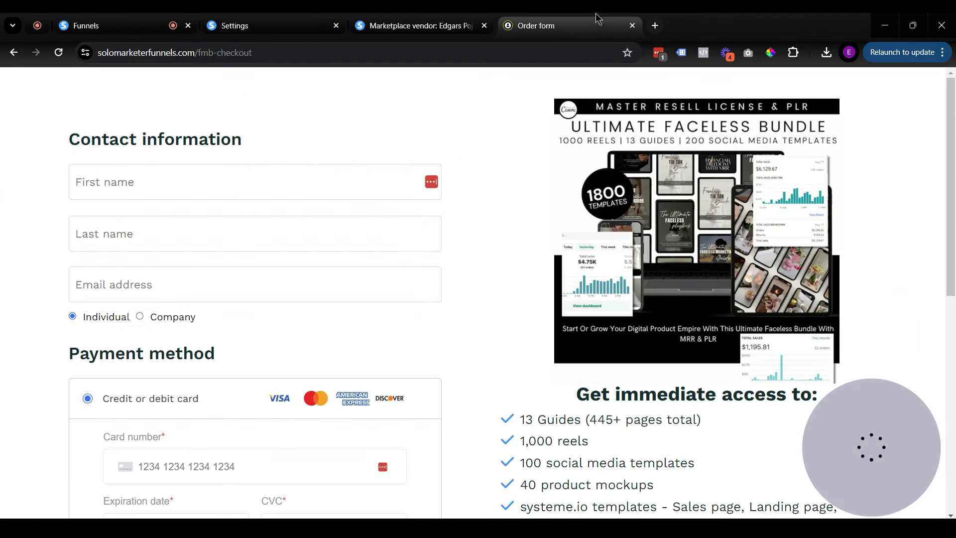
click(427, 25)
scroll(299, 255, down, 2)
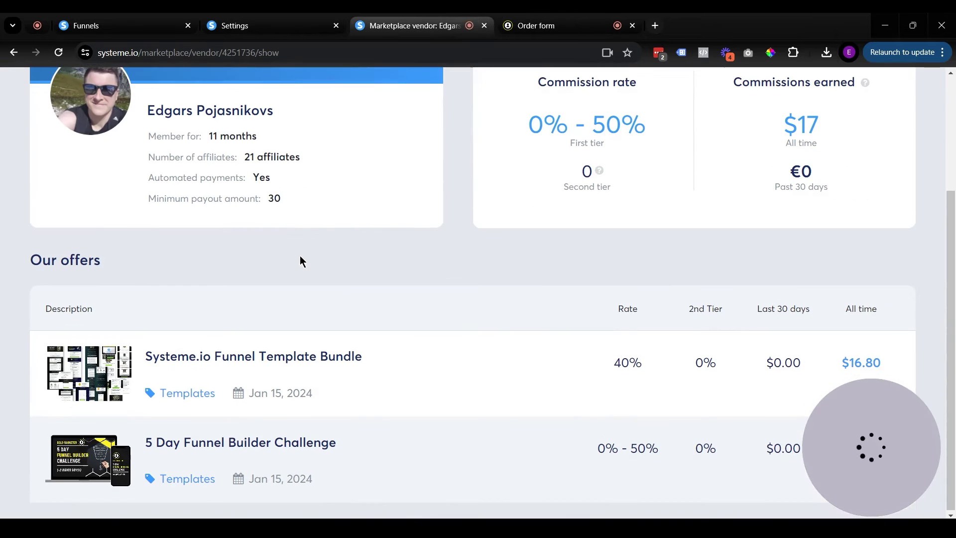
click(244, 359)
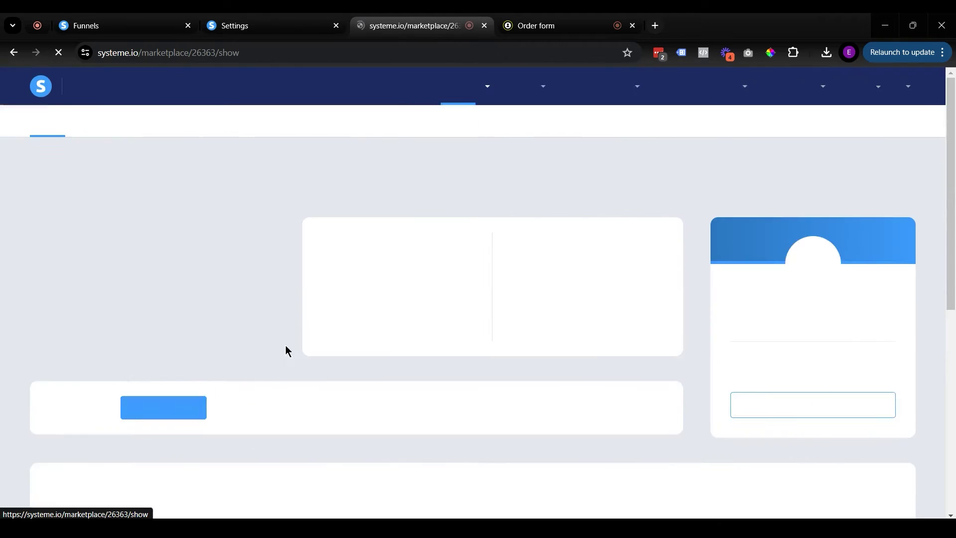
scroll(386, 339, down, 8)
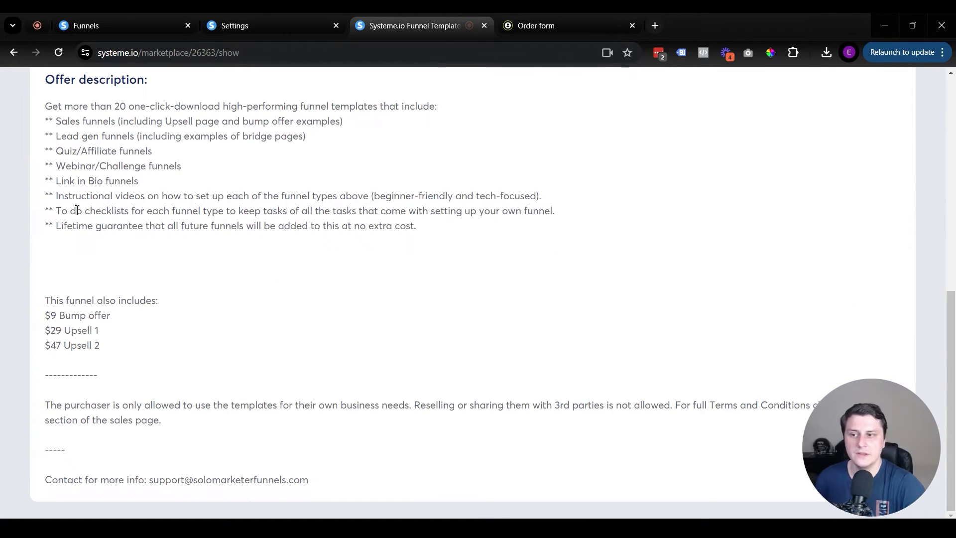
scroll(78, 209, up, 5)
scroll(83, 339, down, 1)
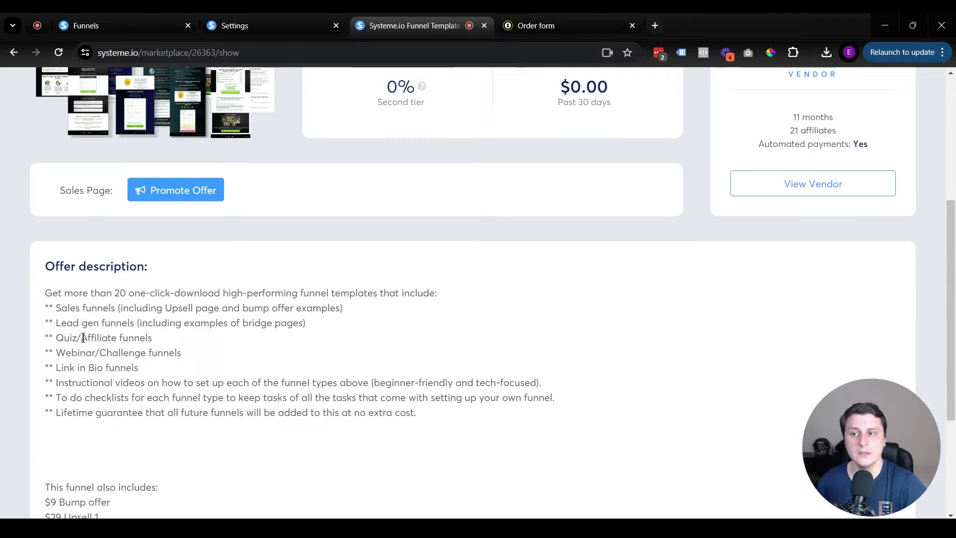
Examine the example offer's included items, bump and upsell prices, usage terms, contact line and commission details.
drag(46, 294, 225, 398)
scroll(82, 351, down, 4)
triple_click(82, 351)
click(254, 381)
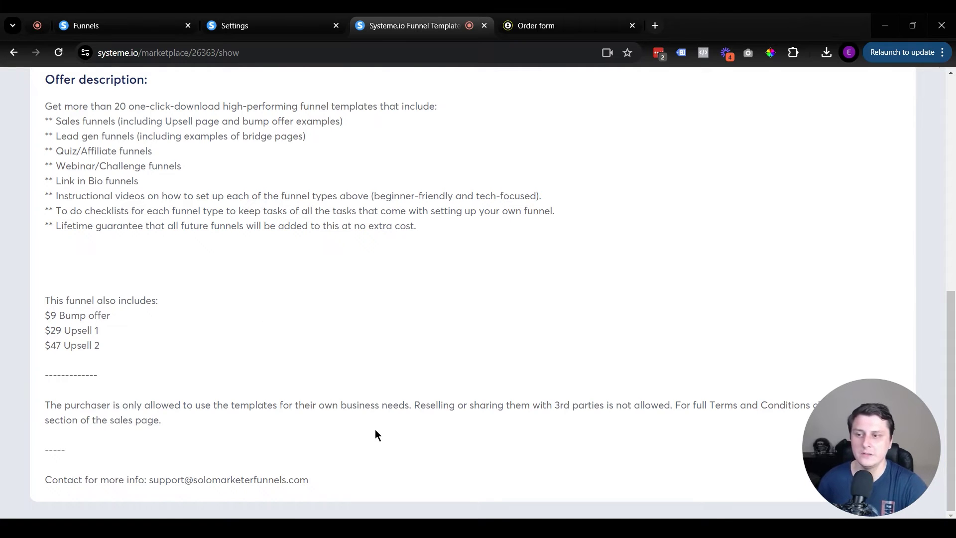
double_click(407, 475)
click(409, 438)
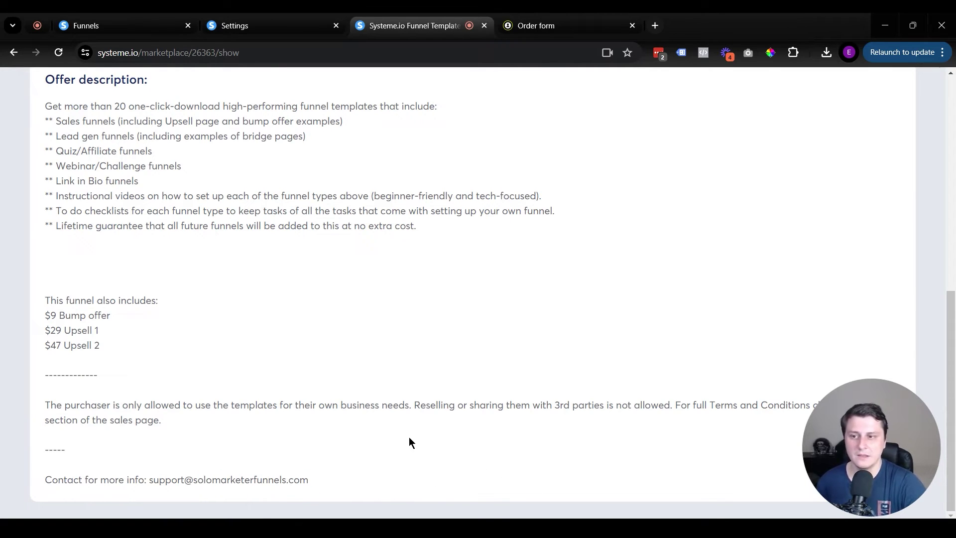
triple_click(291, 410)
click(261, 401)
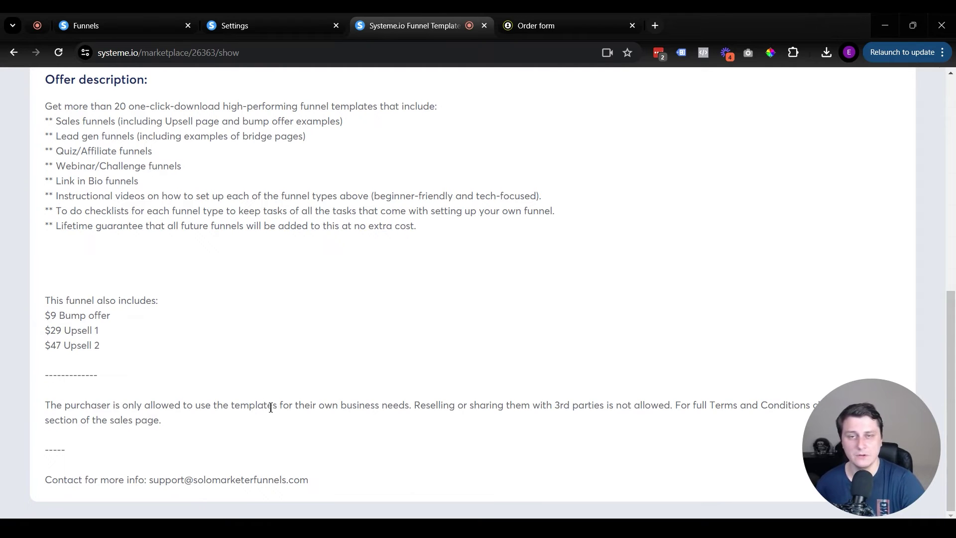
scroll(277, 411, up, 7)
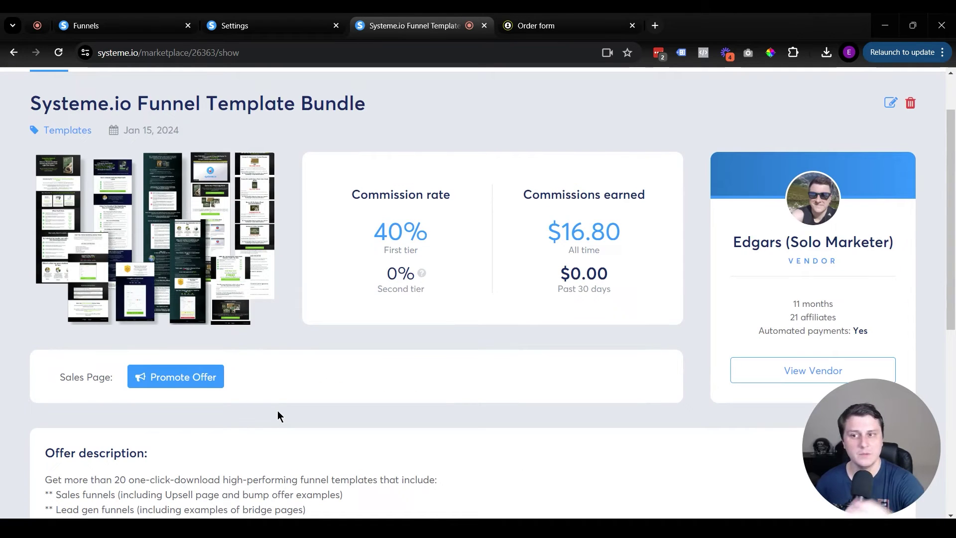
scroll(277, 416, up, 2)
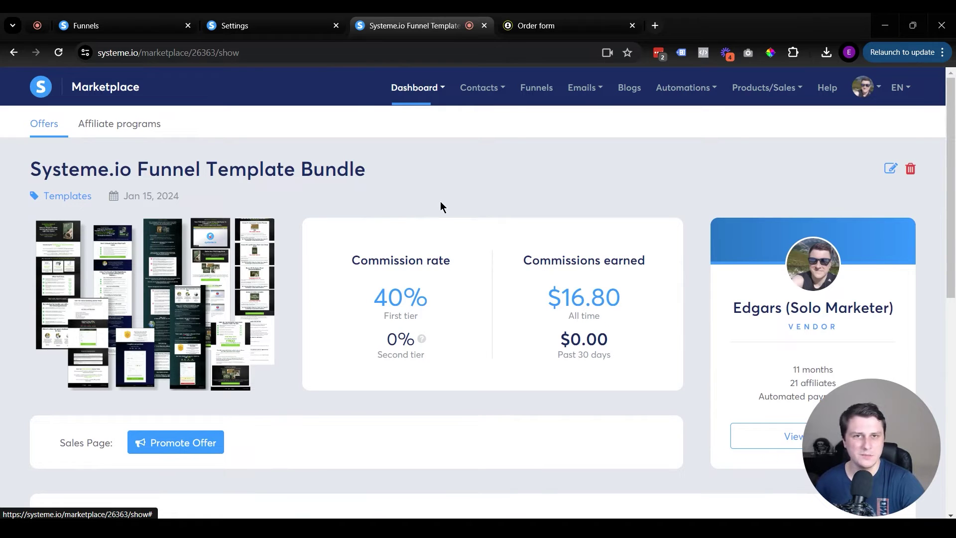
scroll(428, 209, down, 5)
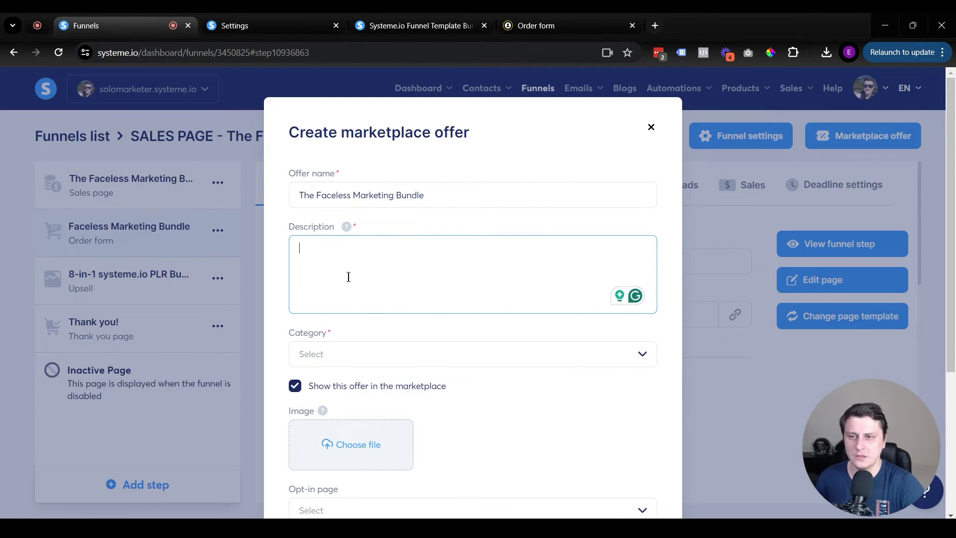
Return to the new marketplace offer and fill its description with the offer name, The Faceless Marketing Bundle.
triple_click(412, 194)
key(ctrl+c)
click(374, 271)
key(ctrl+v)
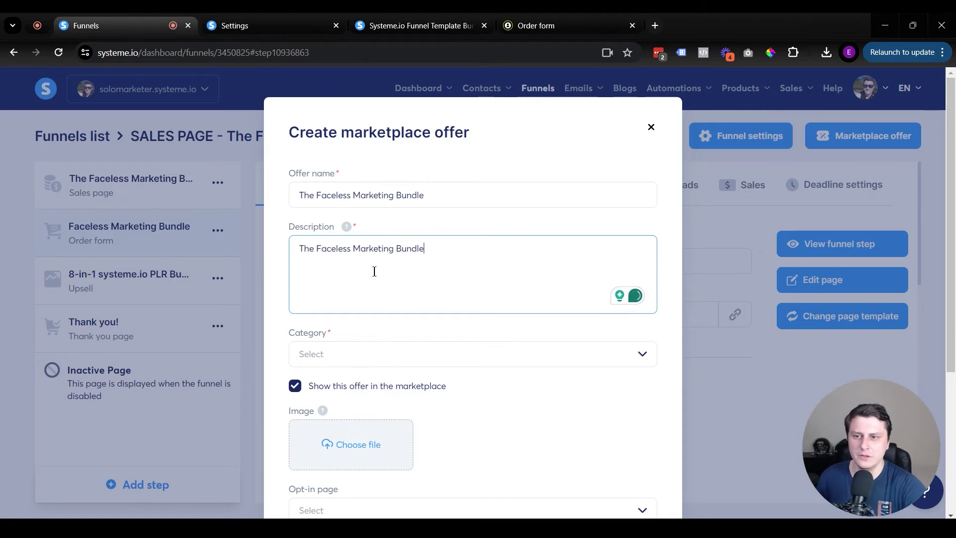
Set the marketplace offer's category to Infoproducts with Money as its subcategory.
scroll(379, 279, down, 1)
click(383, 293)
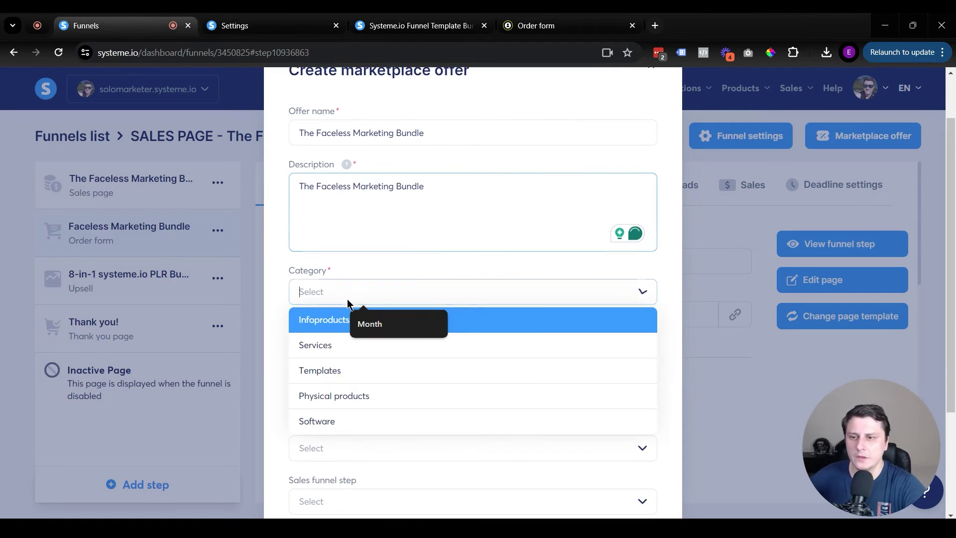
click(432, 323)
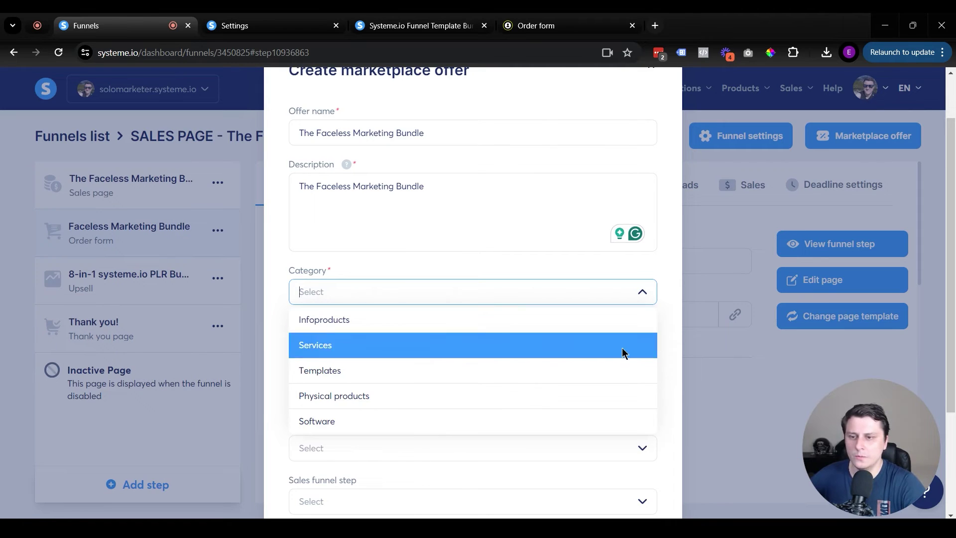
click(361, 321)
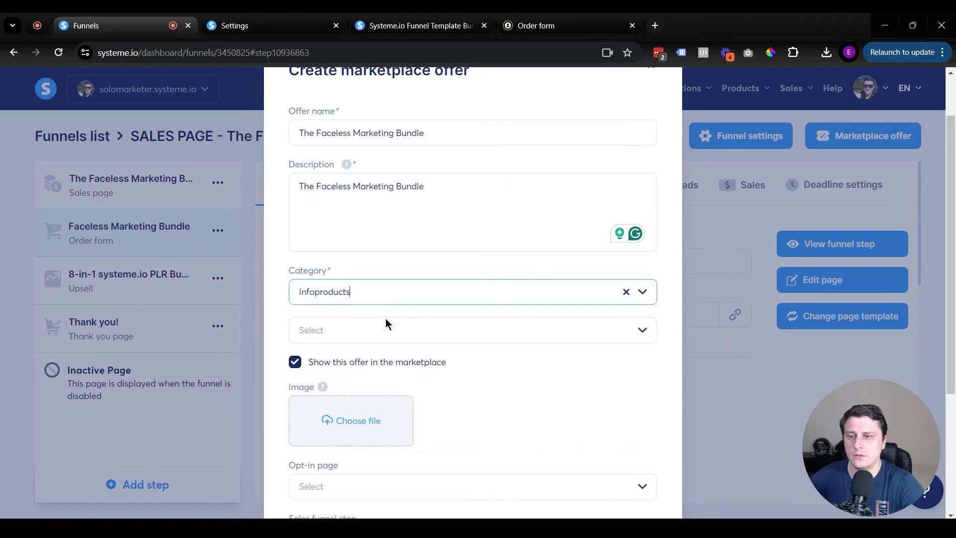
click(354, 326)
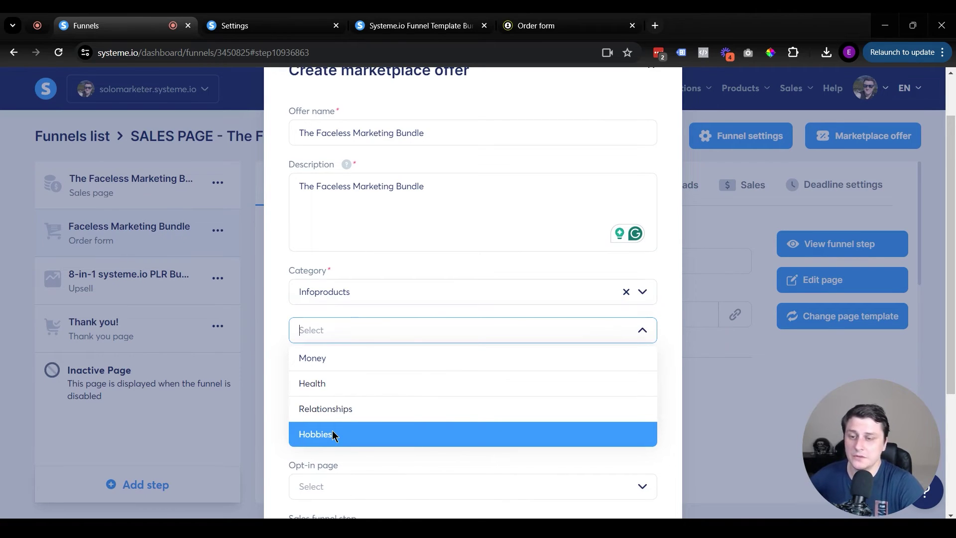
click(321, 368)
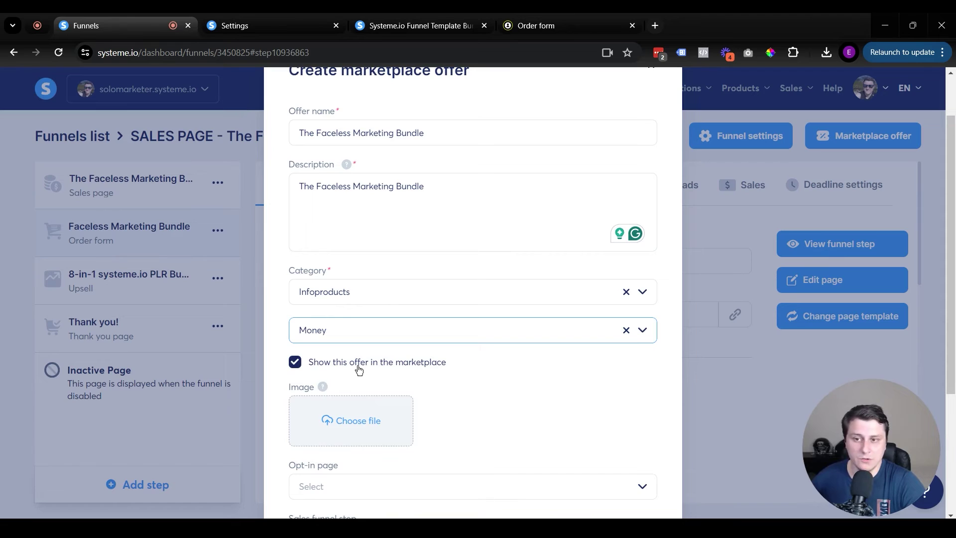
Upload the Ultimate Faceless Bundle picture as the offer's image, keeping the proposed crop.
scroll(496, 381, down, 1)
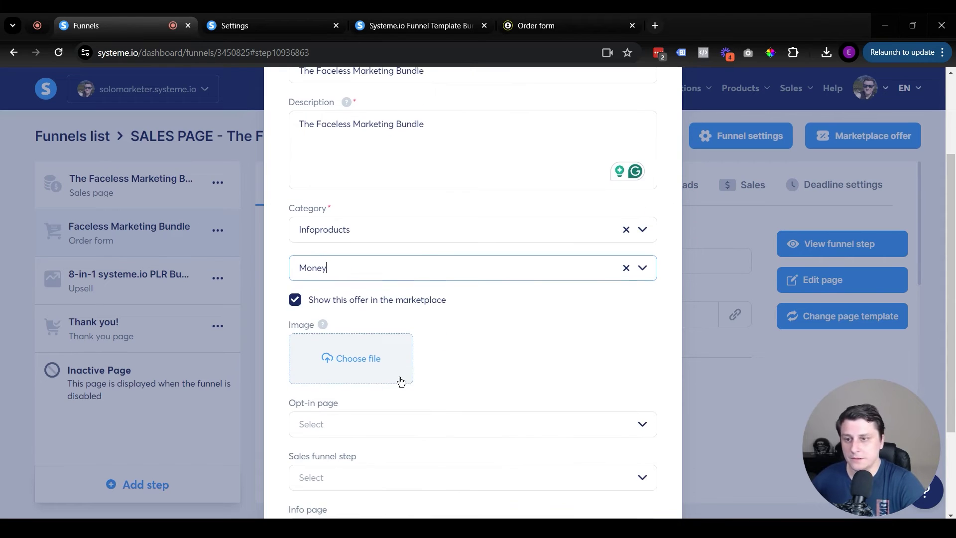
click(344, 365)
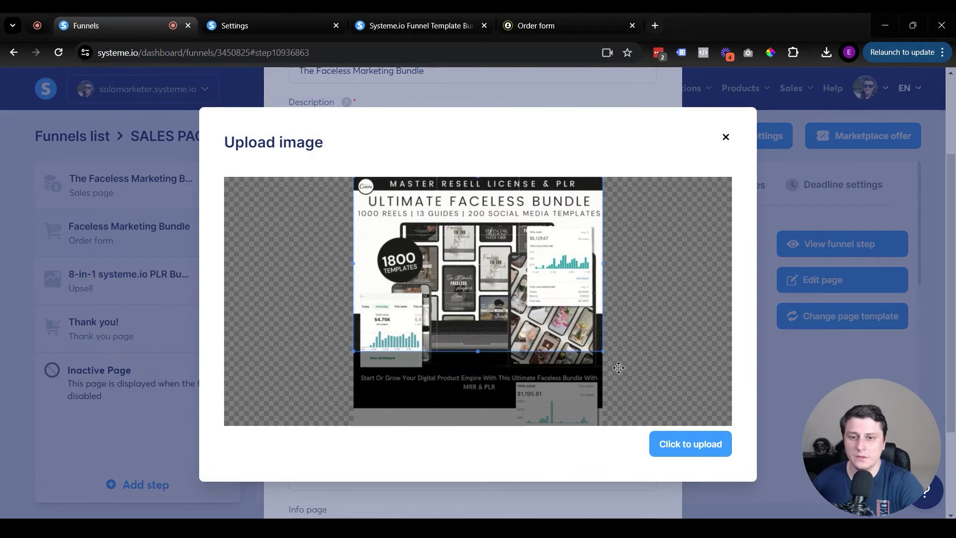
click(677, 443)
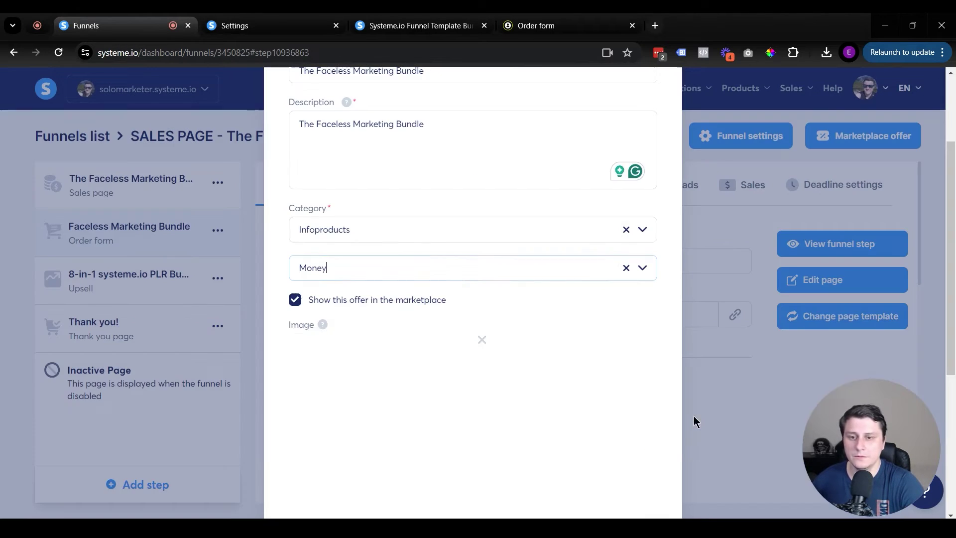
Choose The Faceless Marketing Bundle as the offer's sales funnel step and try to save the offer.
scroll(463, 354, down, 4)
scroll(463, 354, down, 2)
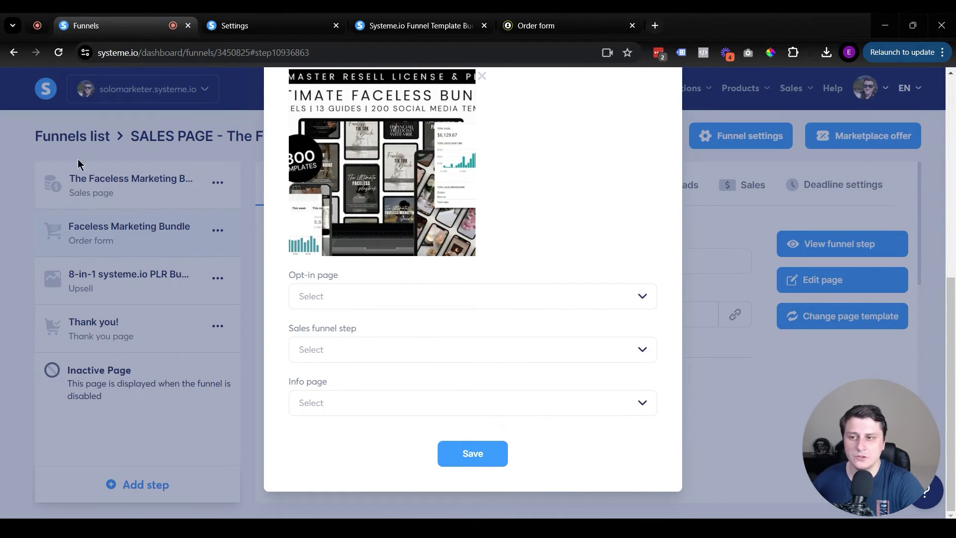
click(344, 351)
click(453, 307)
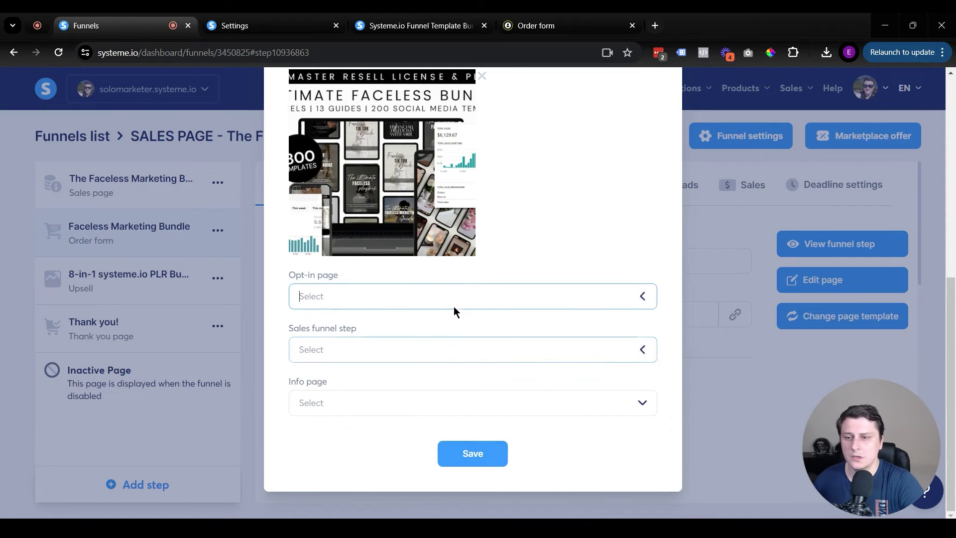
click(342, 354)
click(344, 353)
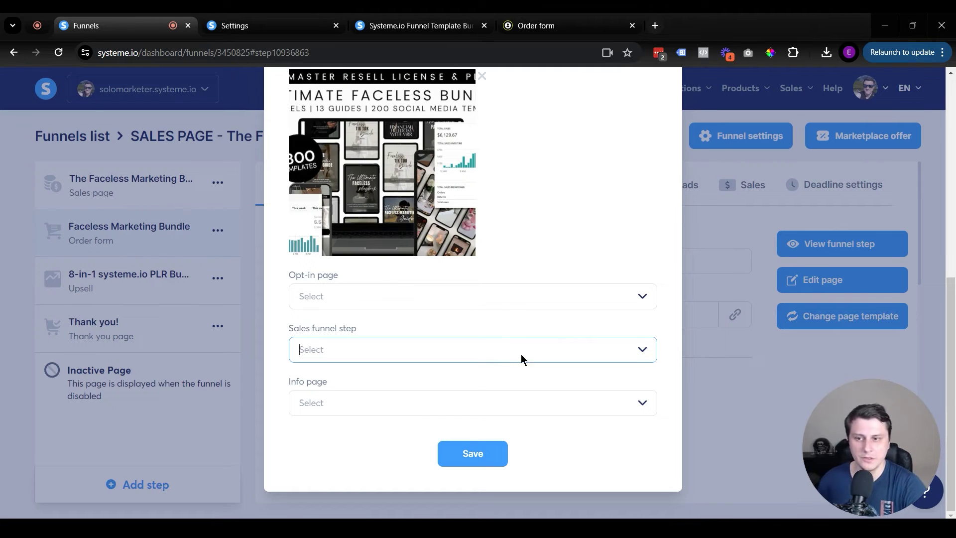
click(446, 351)
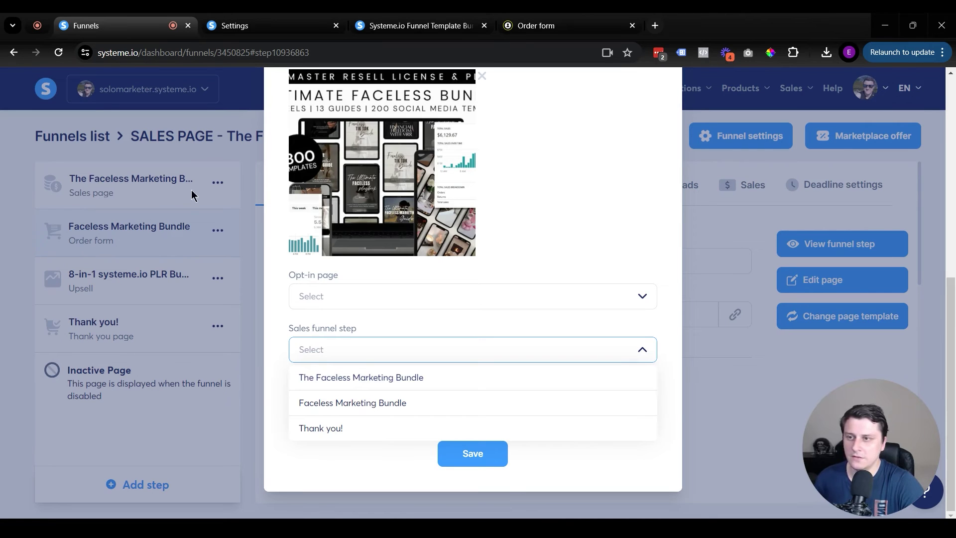
click(379, 376)
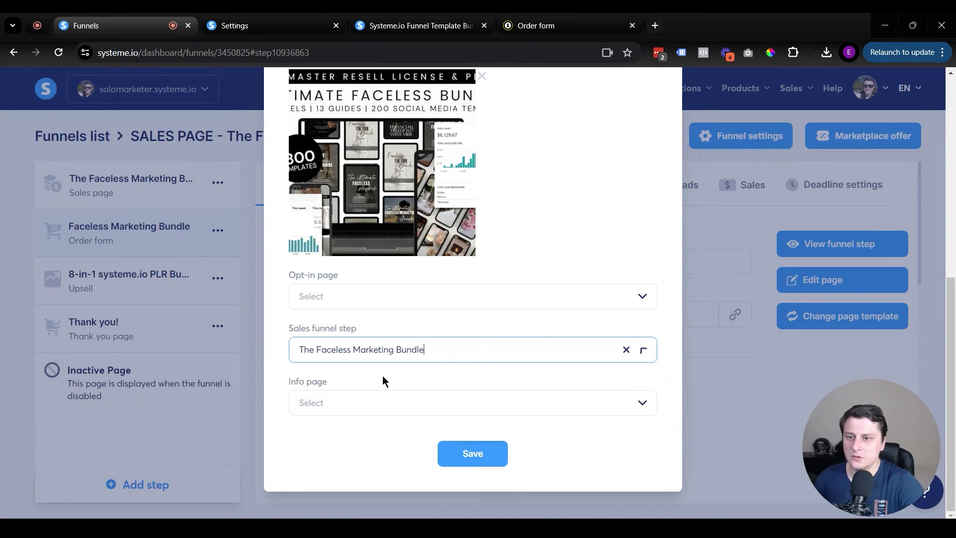
click(470, 454)
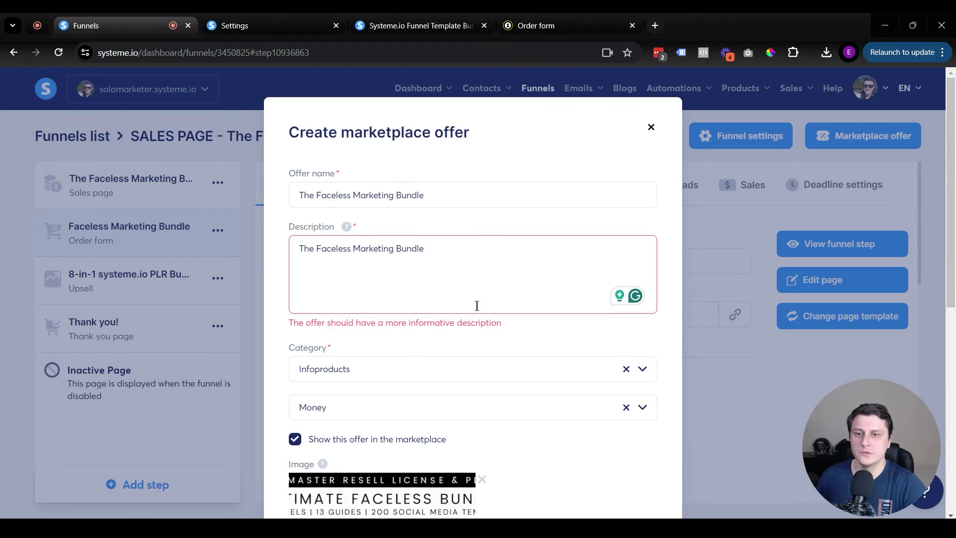
Replace the offer's description with the full bundle text covering audience, contents, $47 upsell and contact line, check it through, and save the offer.
triple_click(473, 237)
key(ctrl+v)
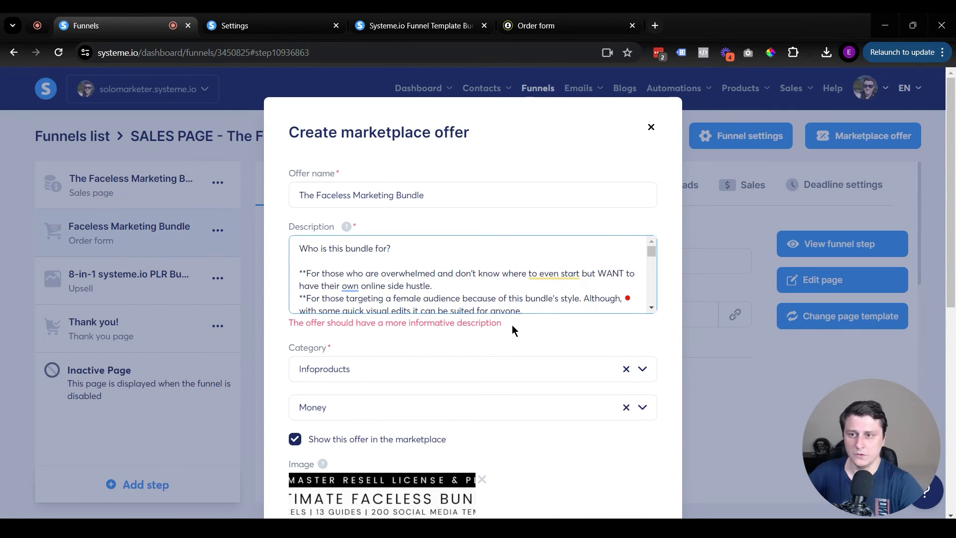
scroll(409, 272, down, 3)
scroll(408, 271, down, 10)
scroll(426, 276, up, 8)
scroll(433, 270, up, 4)
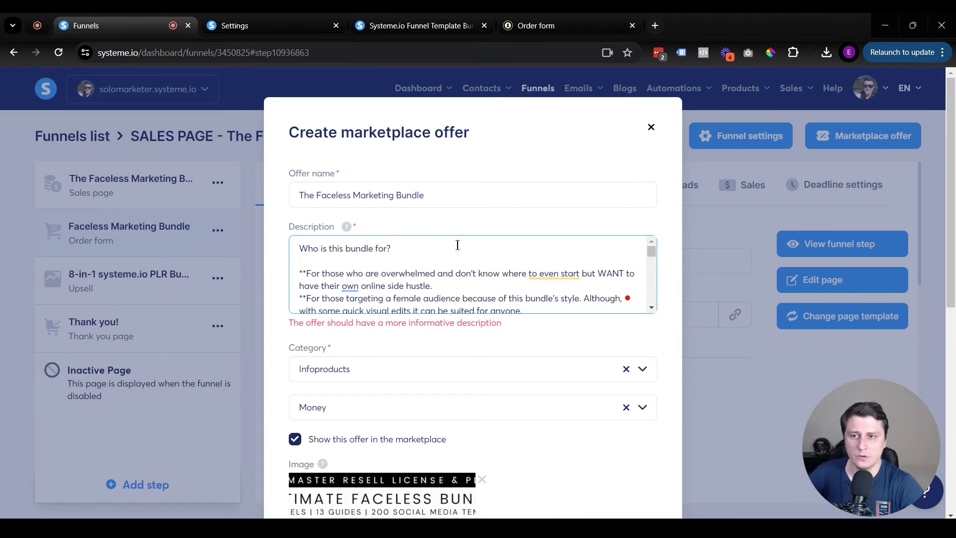
scroll(417, 238, down, 5)
scroll(469, 185, down, 10)
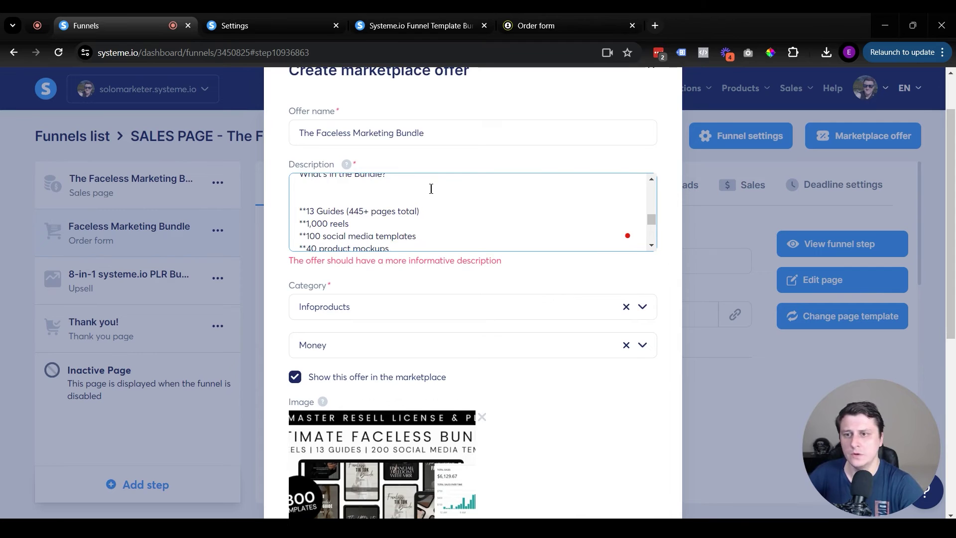
scroll(504, 227, down, 1)
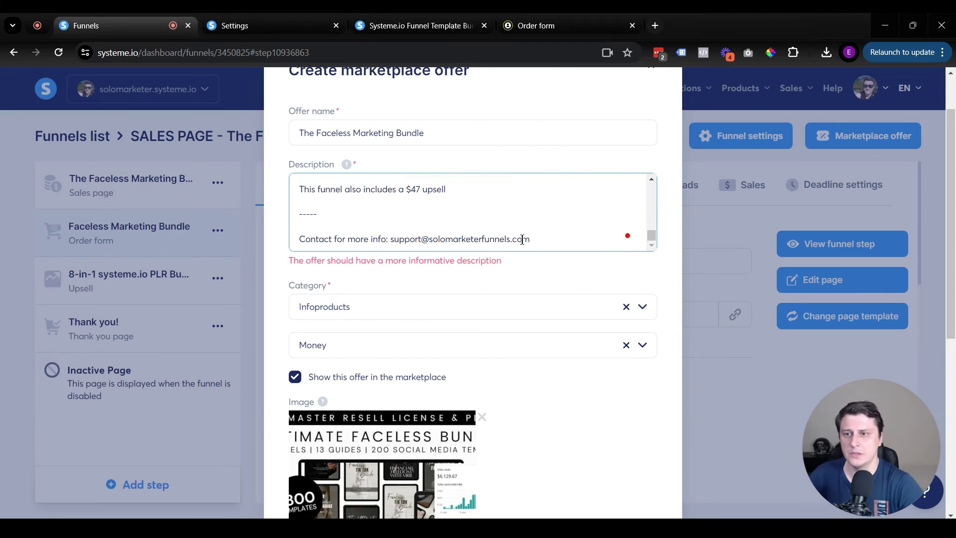
scroll(525, 241, down, 1)
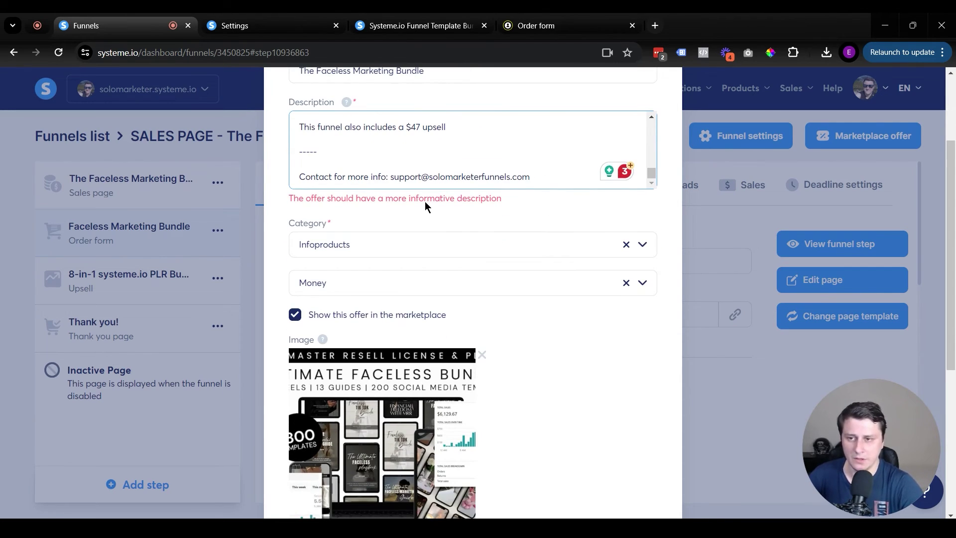
scroll(429, 210, down, 6)
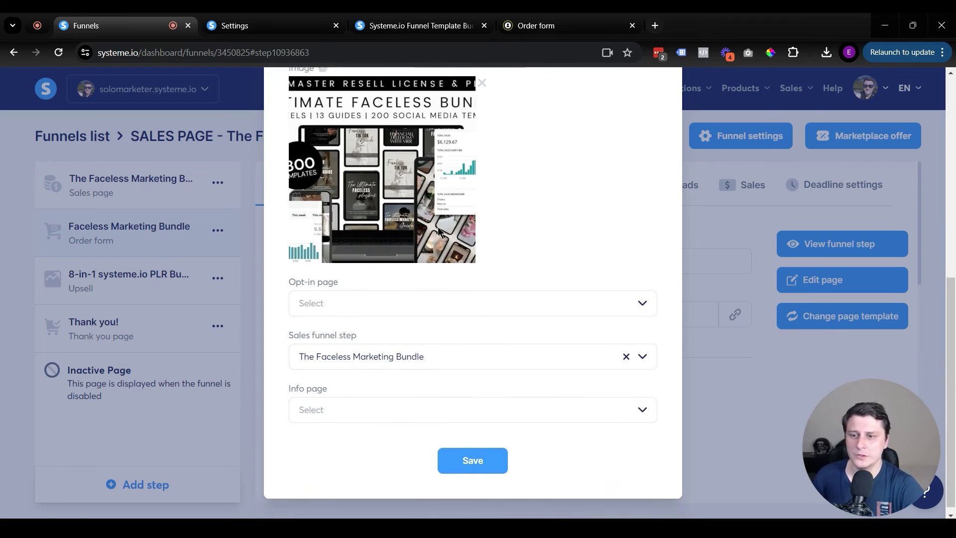
click(461, 461)
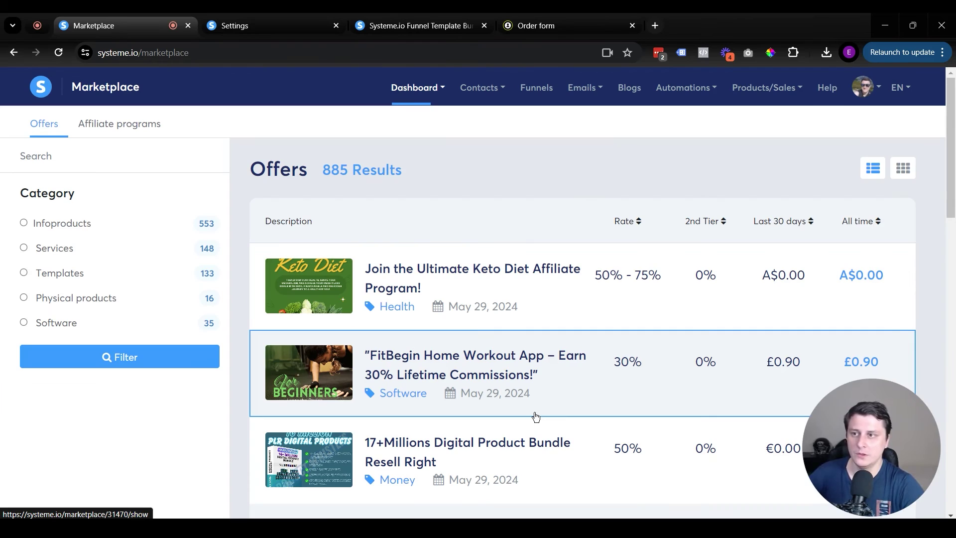
Search the marketplace's affiliate programs for solo and open the Solo Marketer vendor page to view its list of offers.
click(124, 124)
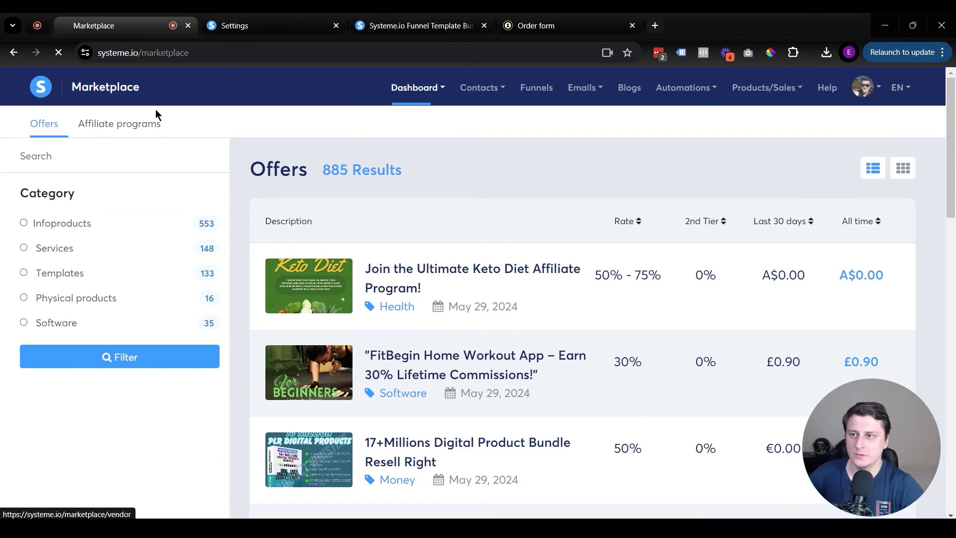
click(734, 173)
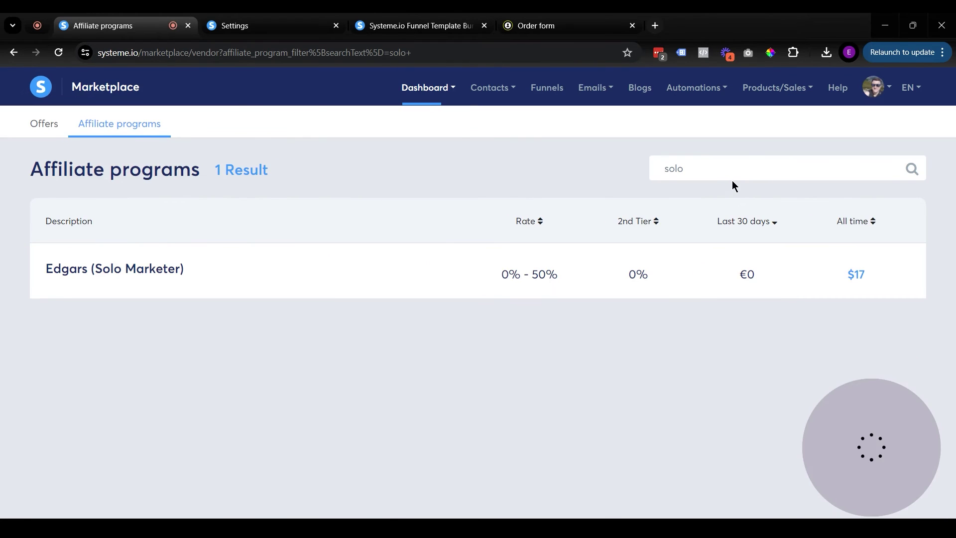
click(220, 271)
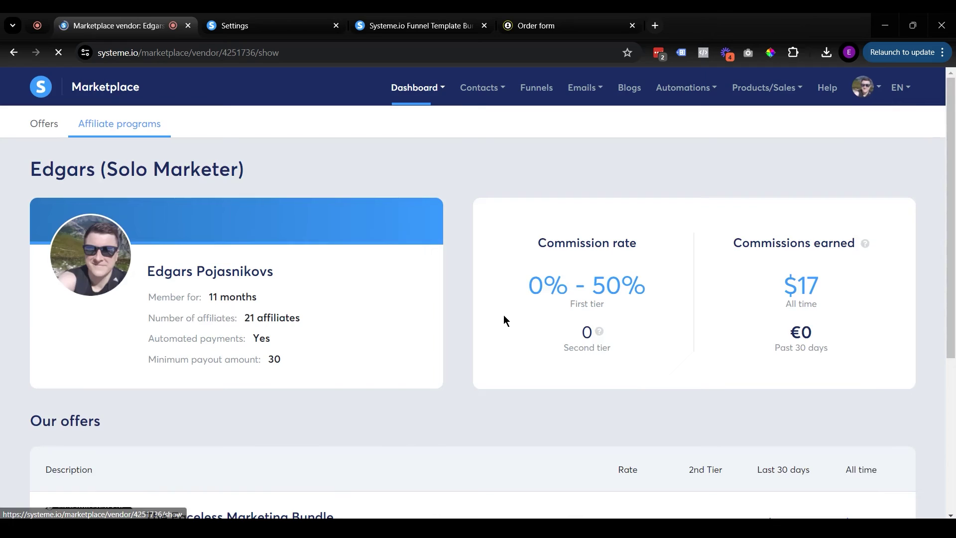
scroll(504, 319, down, 5)
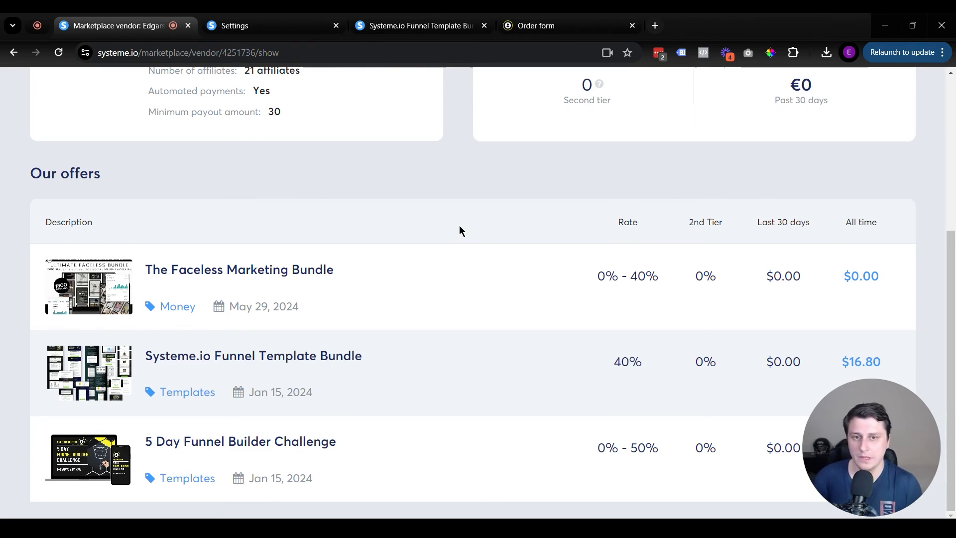
Open The Faceless Marketing Bundle offer from the vendor's offers and review its description, commission rates and sales page promotion section.
click(298, 271)
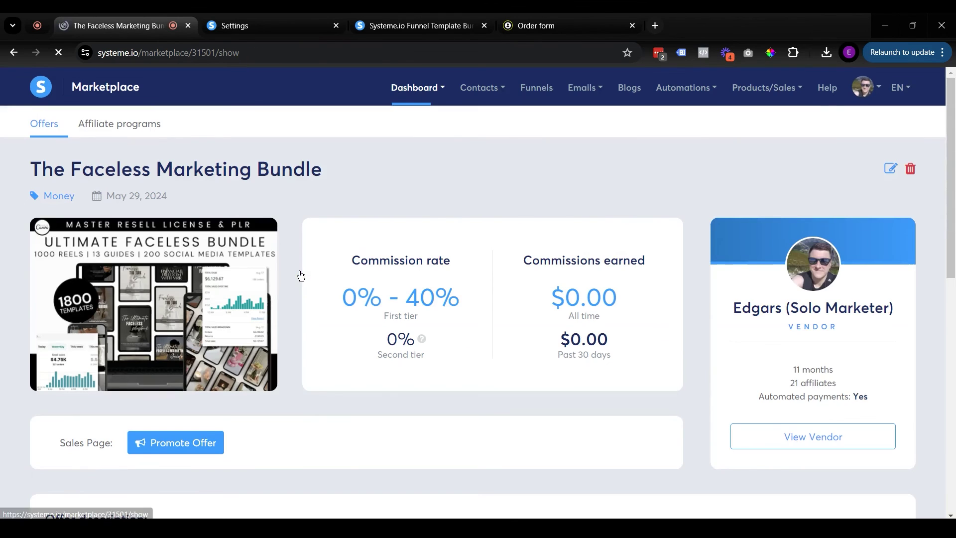
scroll(276, 271, down, 10)
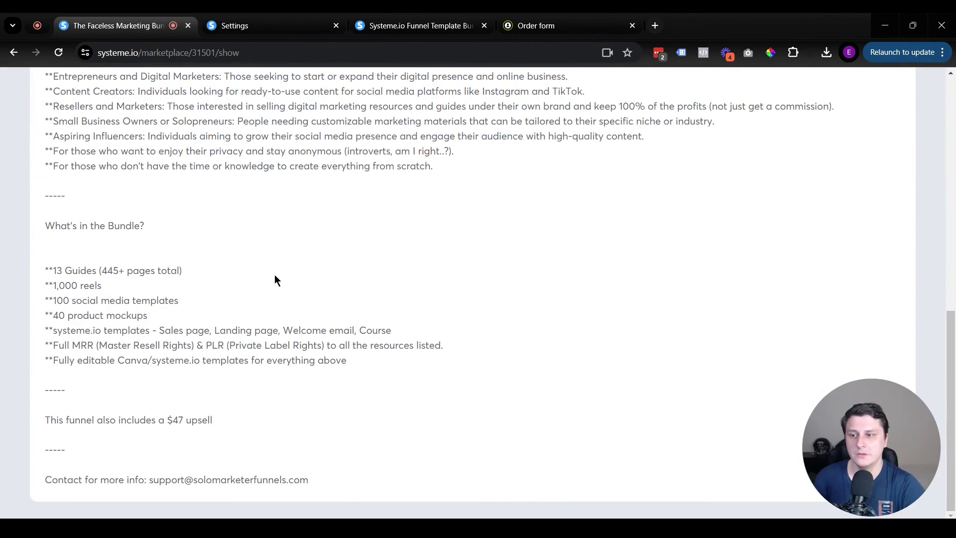
scroll(554, 405, up, 10)
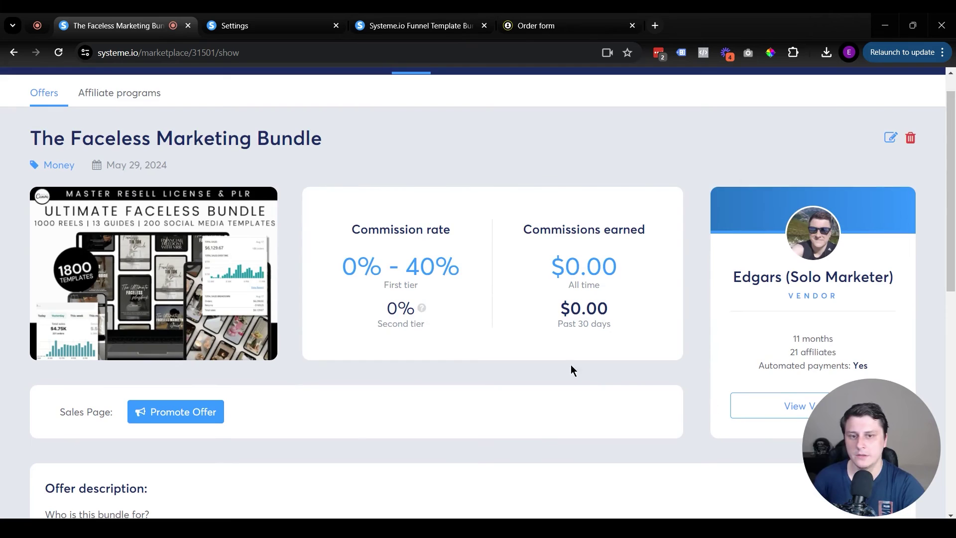
scroll(435, 318, down, 1)
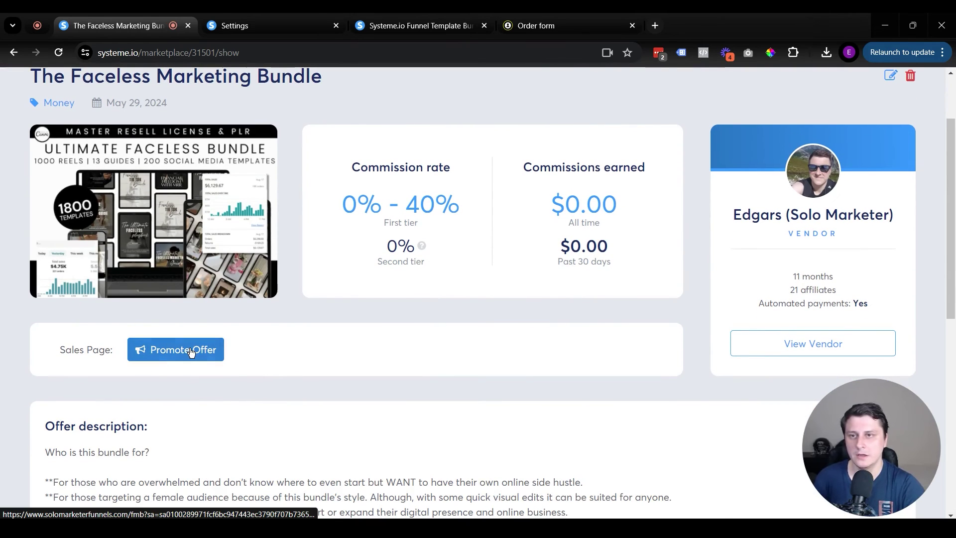
Open the offer's promotional sales page and highlight the affiliate tracking parameter and the complete affiliate link in its address.
click(195, 350)
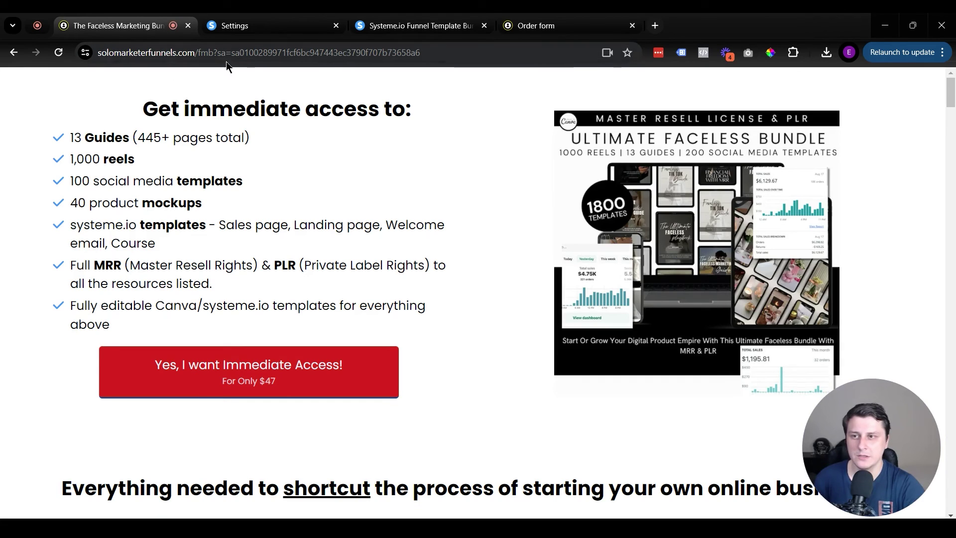
click(257, 57)
drag(262, 53, 569, 54)
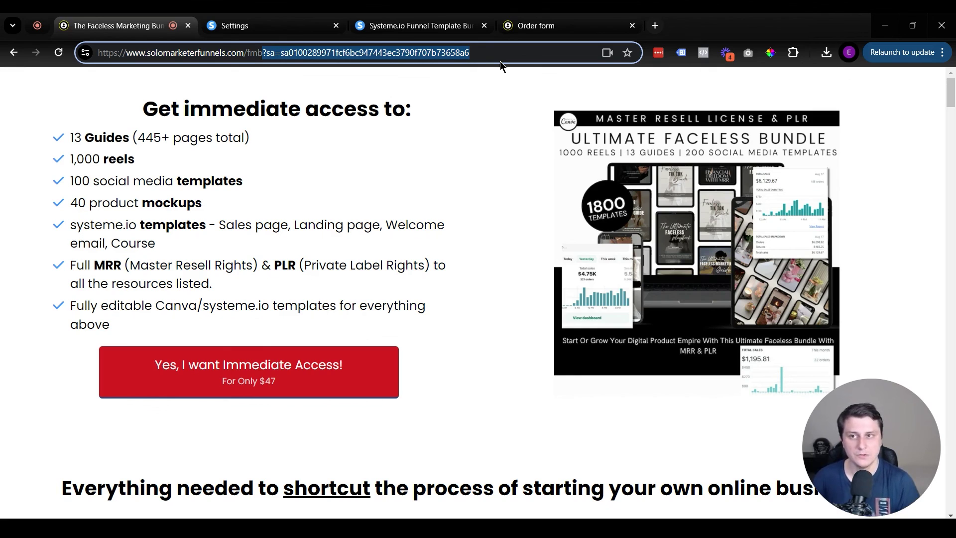
triple_click(309, 52)
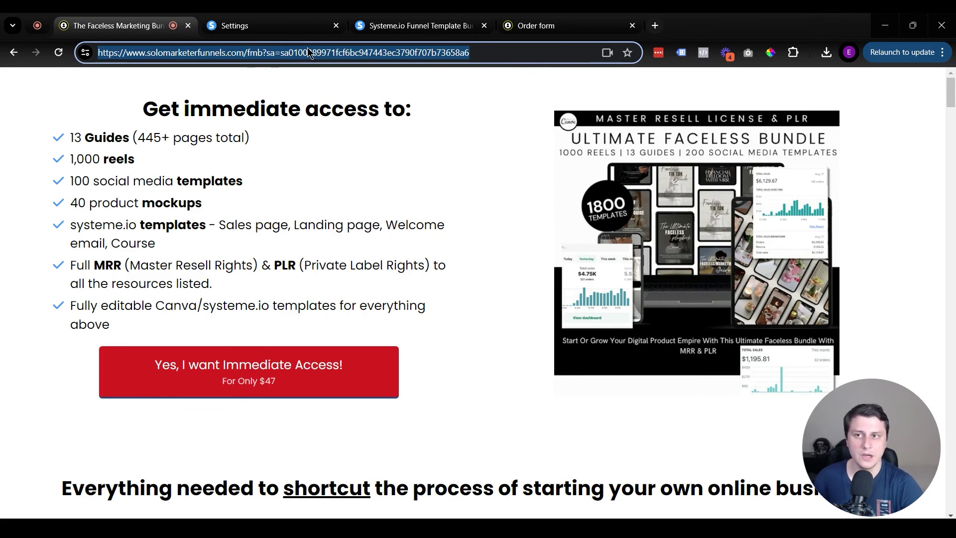